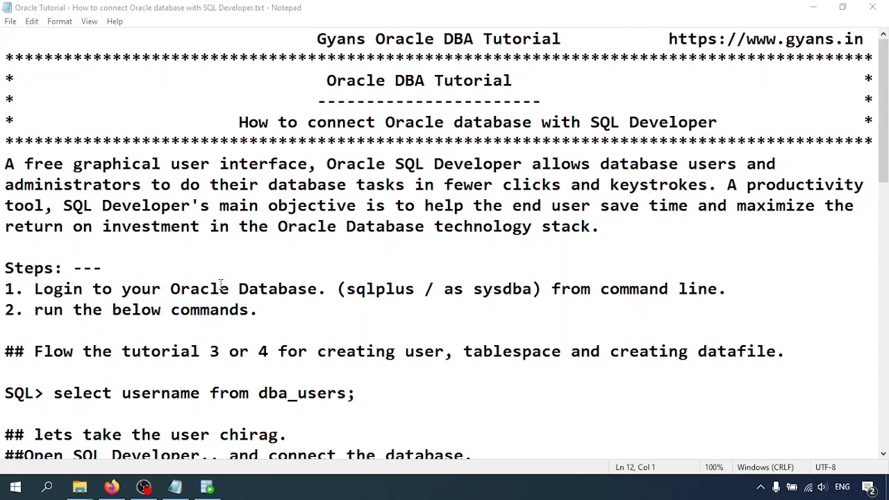
Go back in Firefox to the SQL Developer 21.4.1 downloads page and copy its address.
click(336, 252)
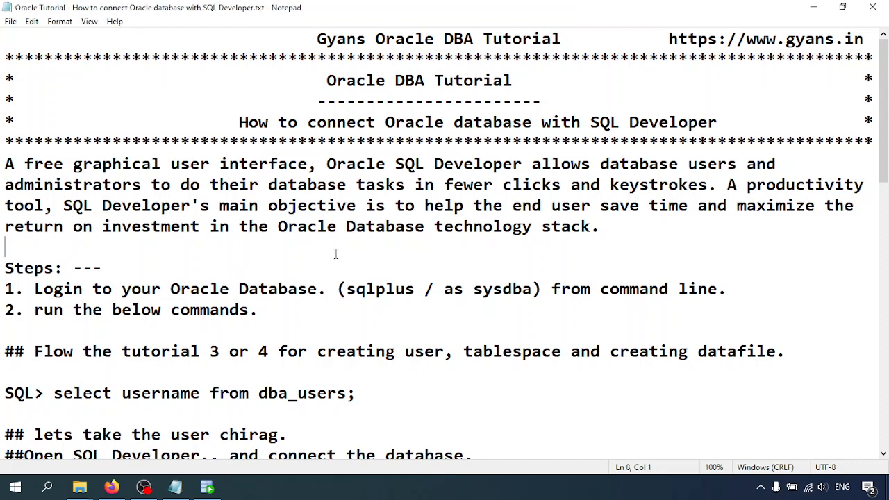
click(248, 310)
click(111, 488)
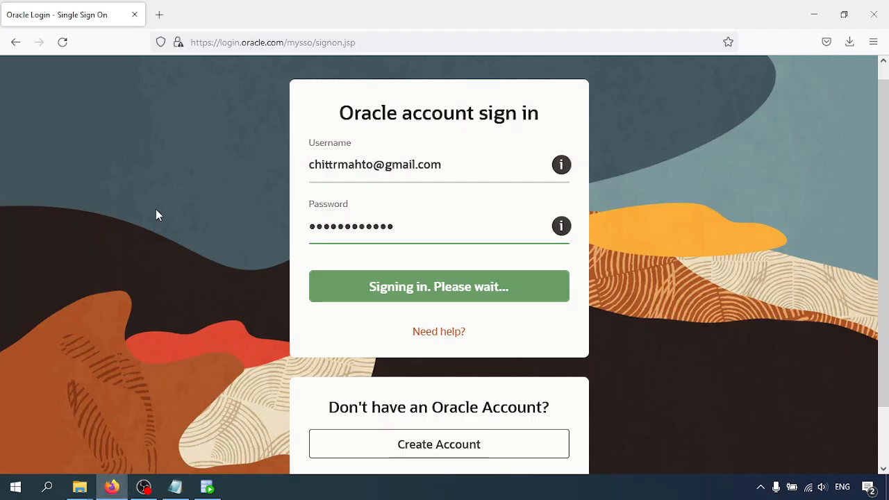
click(16, 43)
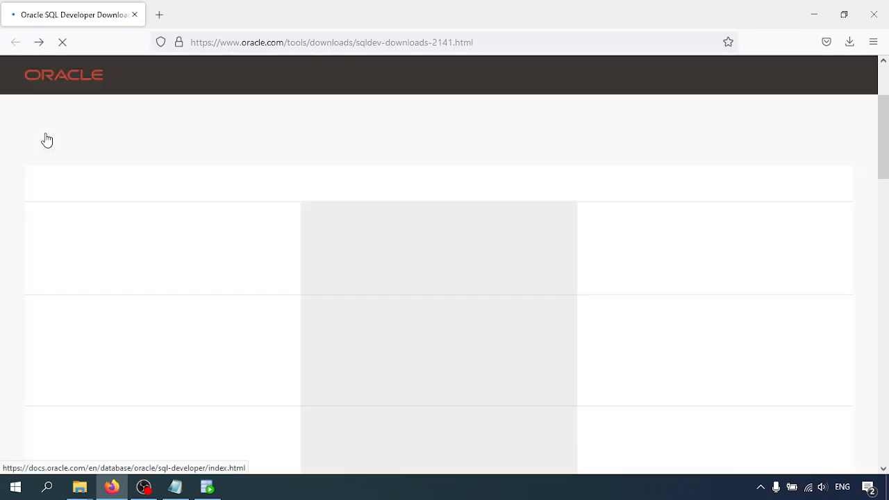
click(490, 44)
key(ctrl+c)
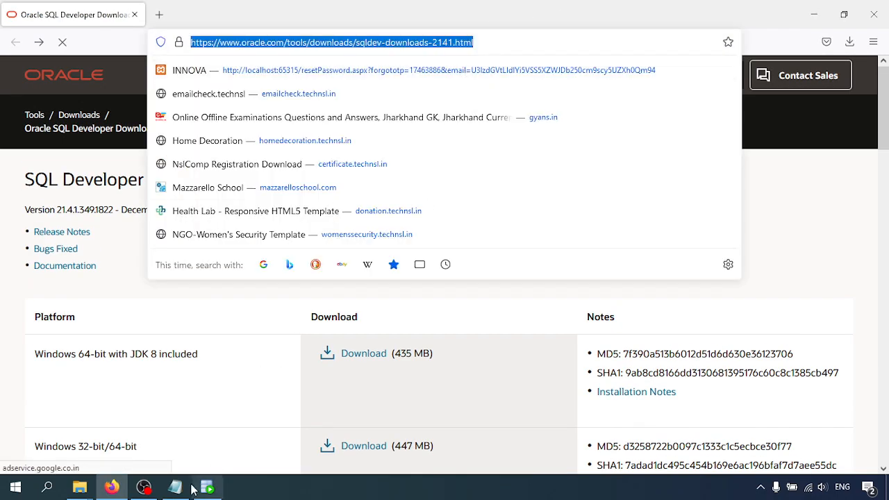
click(176, 487)
click(74, 249)
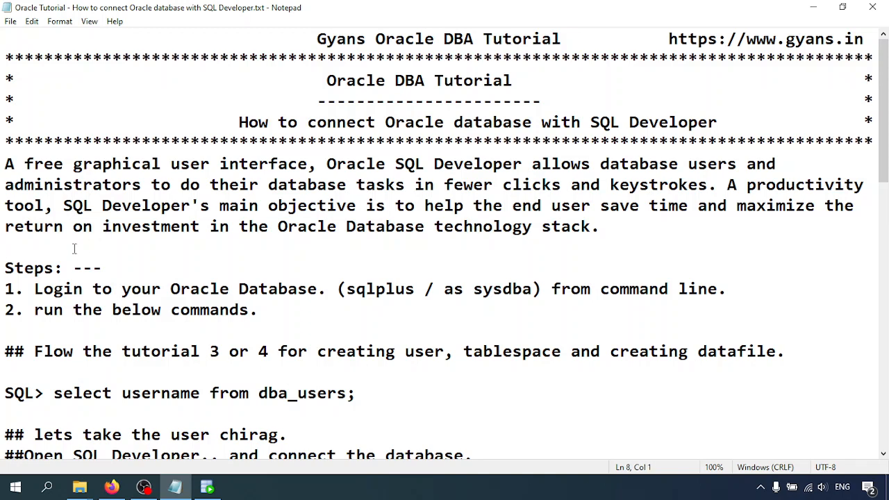
Paste the downloads URL above the steps under a 'Download SQL Developer.:' heading and save the notes.
key(Return)
key(Return)
key(Return)
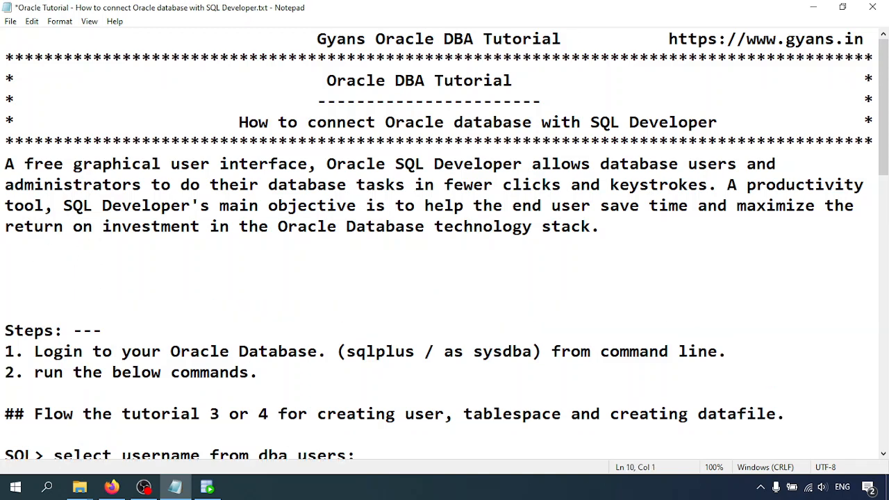
key(ctrl+v)
click(34, 274)
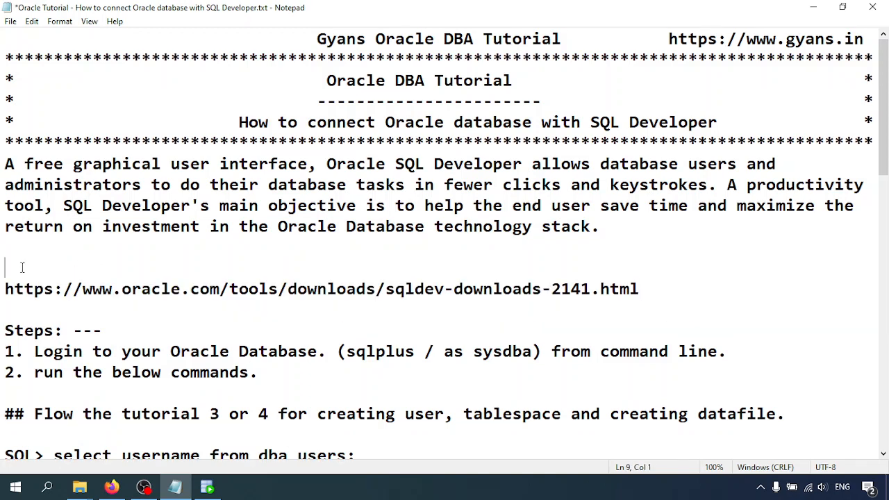
text(Download SQL)
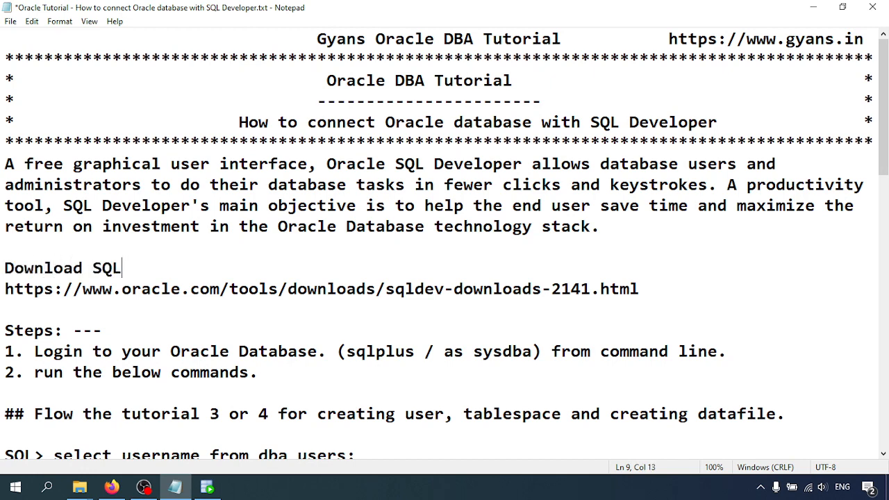
text( Developer)
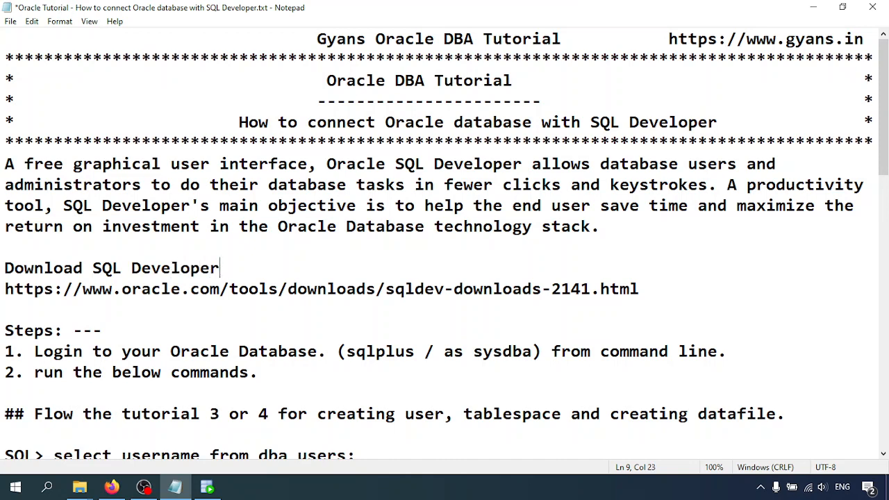
text(.:)
key(ctrl+s)
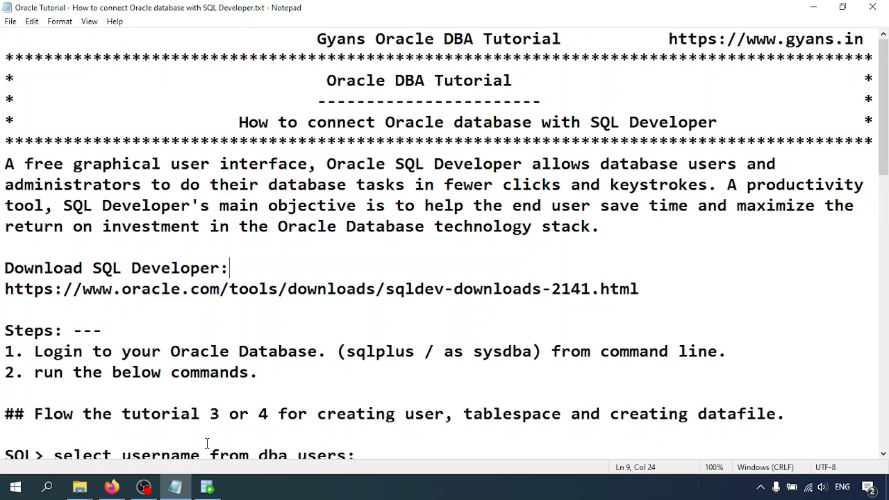
click(111, 488)
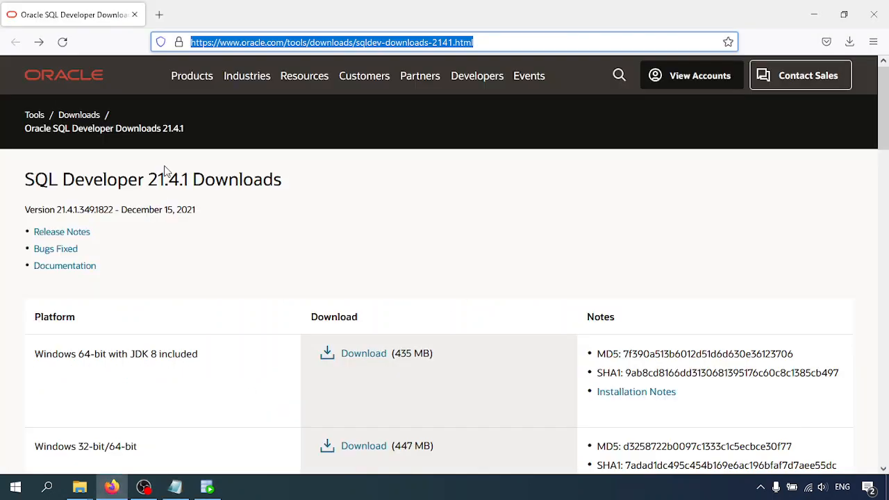
scroll(145, 266, down, 1)
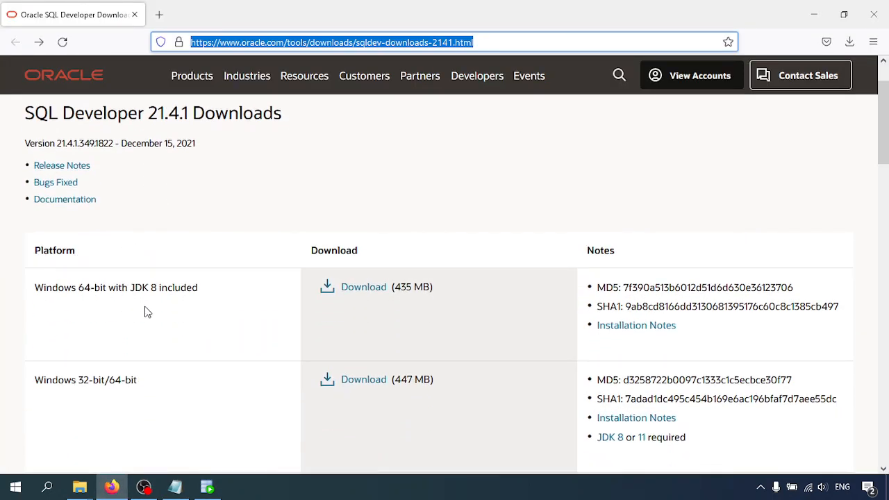
double_click(319, 252)
scroll(174, 271, down, 2)
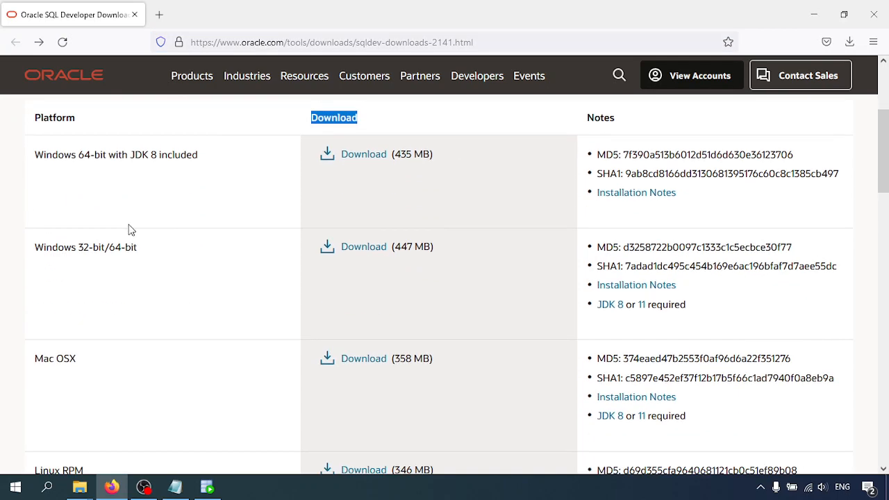
drag(129, 154, 202, 162)
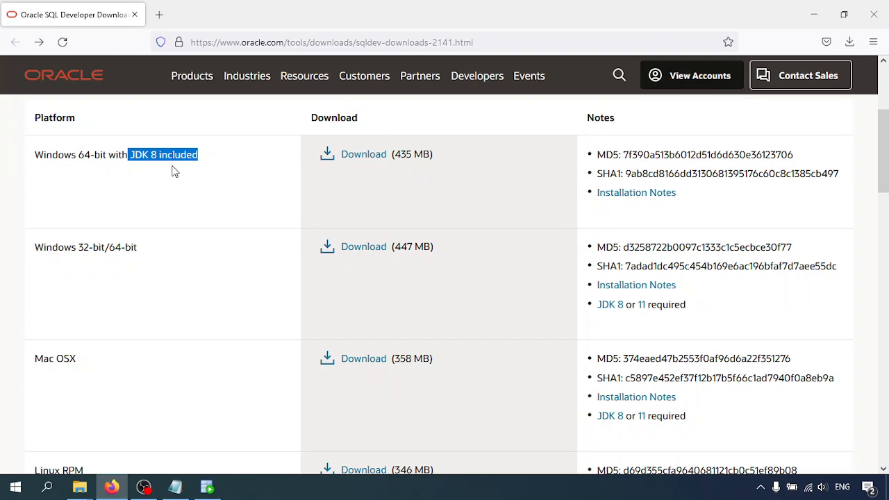
click(169, 157)
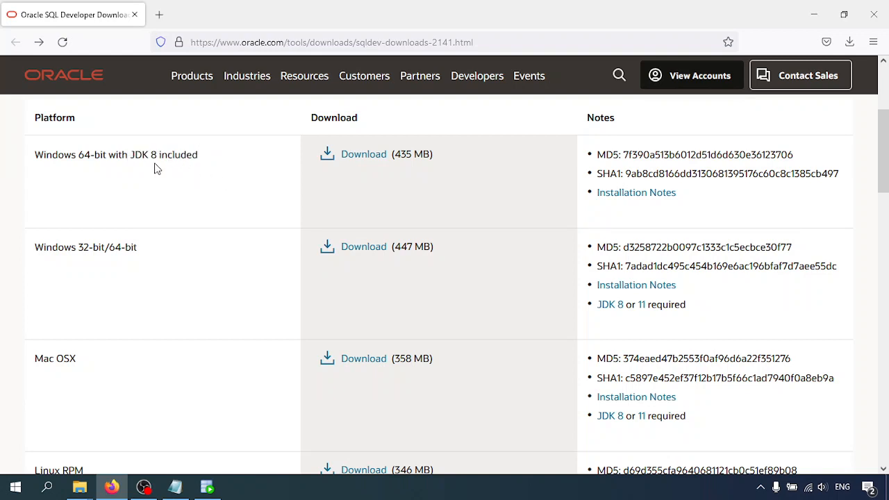
drag(161, 154, 188, 156)
scroll(225, 248, down, 3)
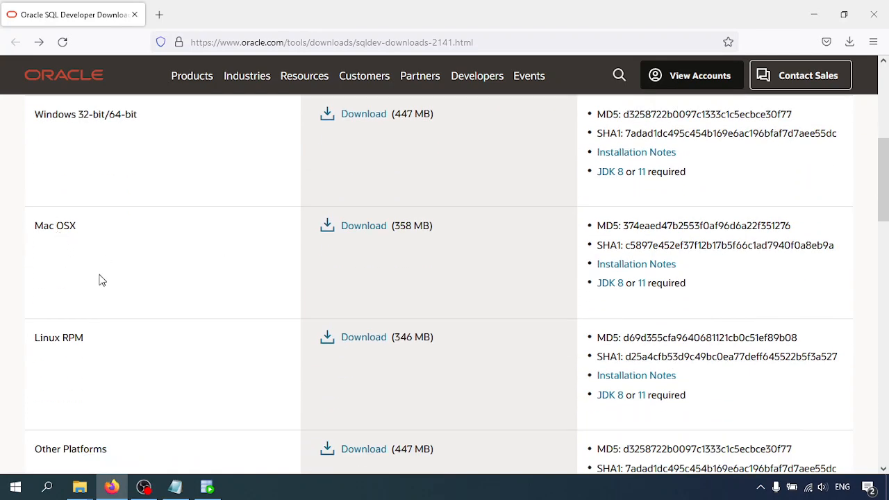
scroll(99, 278, down, 2)
scroll(93, 286, down, 3)
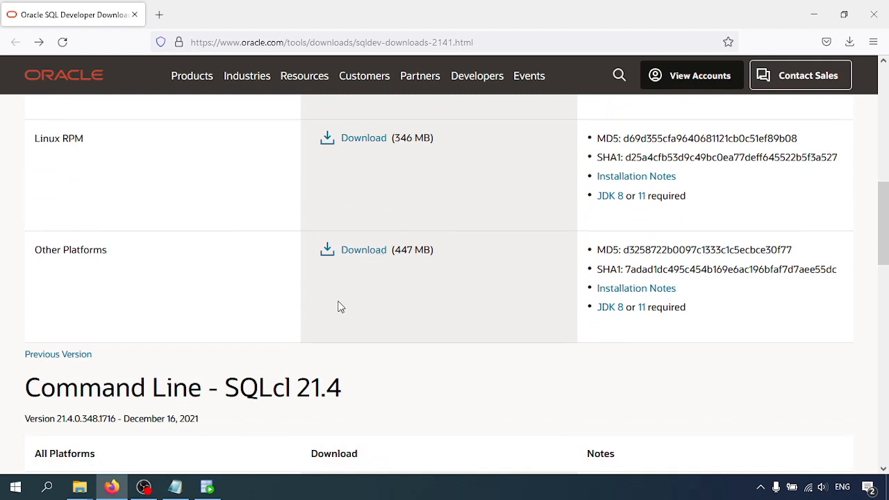
scroll(340, 307, down, 4)
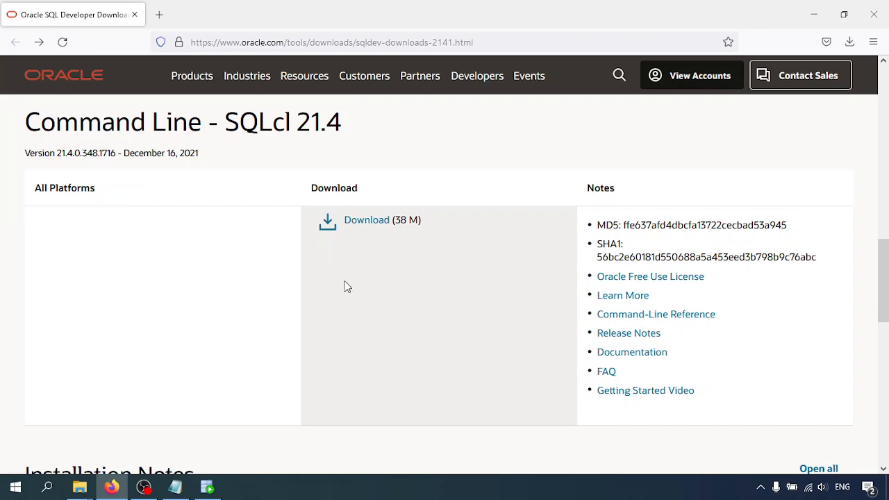
scroll(352, 281, down, 3)
scroll(353, 266, up, 15)
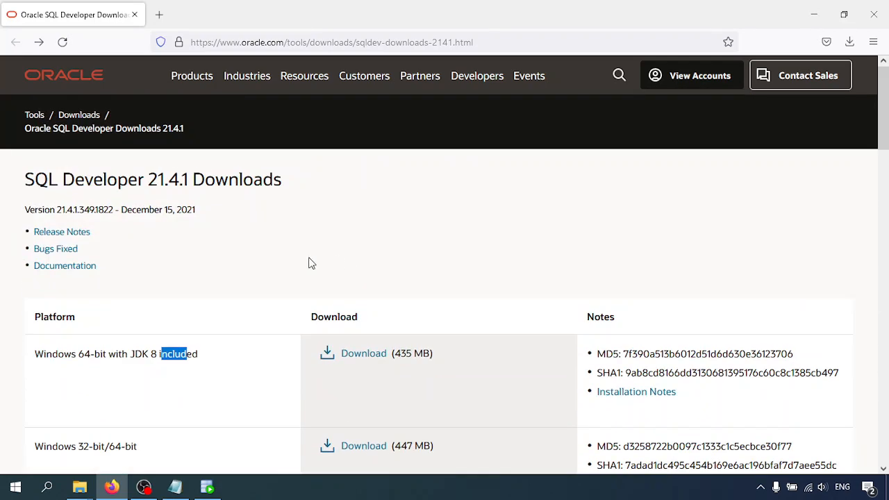
click(280, 337)
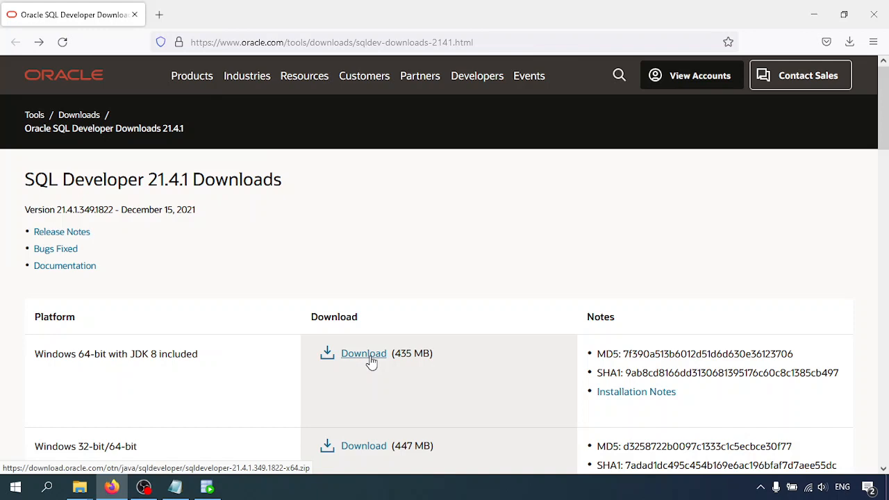
mouse_move(79, 487)
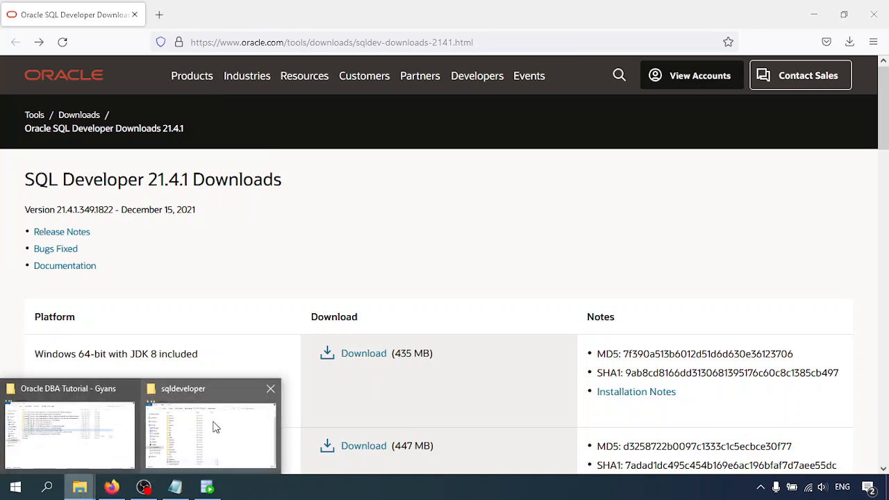
Launch sqldeveloper.exe from the sqldeveloper folder in File Explorer.
click(214, 426)
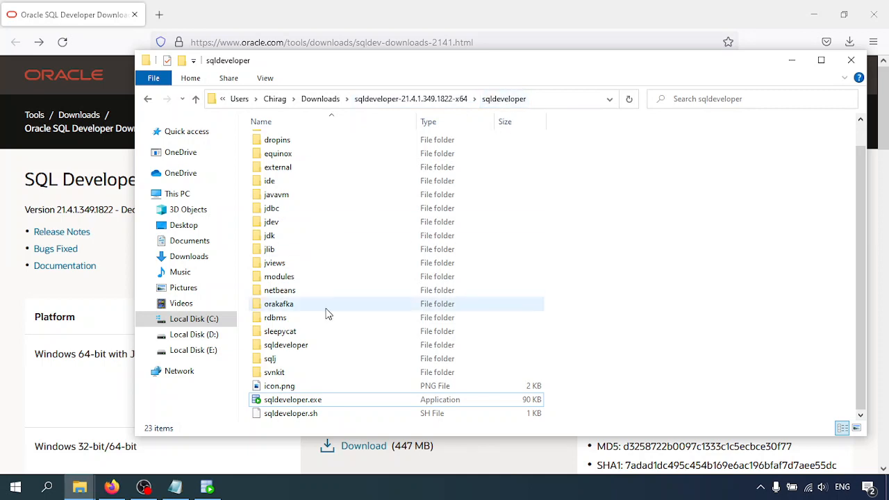
click(283, 402)
double_click(281, 400)
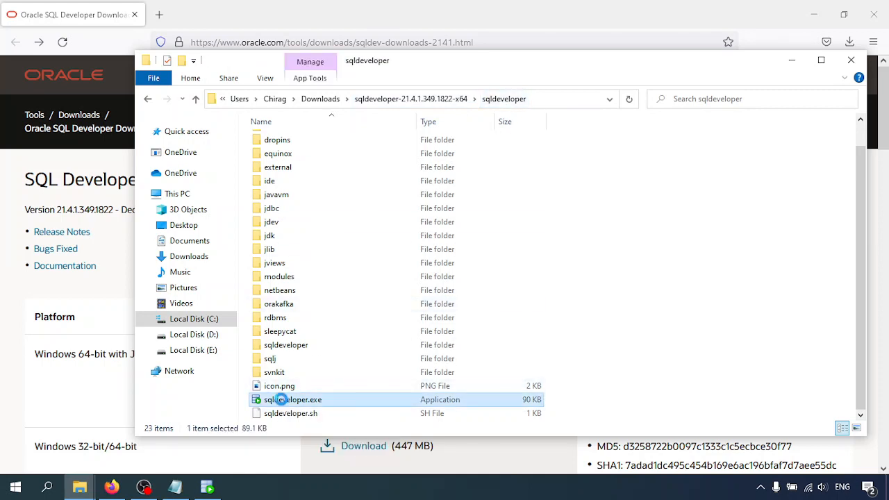
right_click(281, 400)
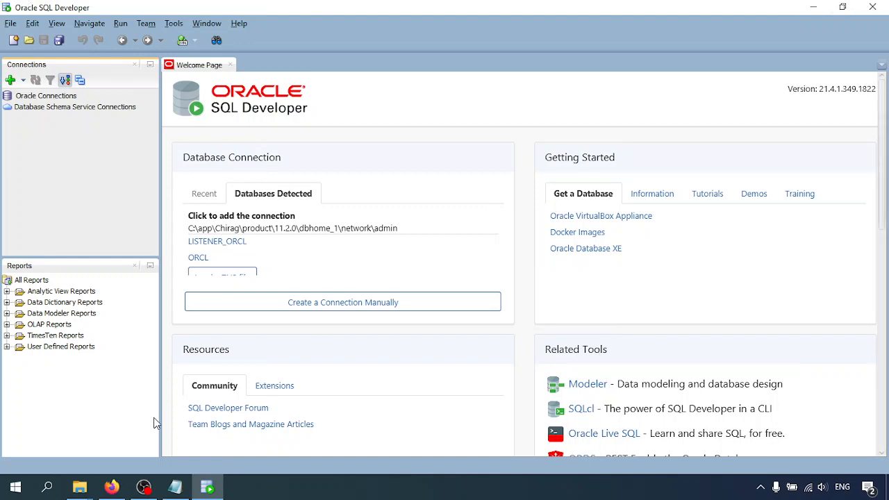
click(175, 487)
click(122, 272)
scroll(123, 272, down, 2)
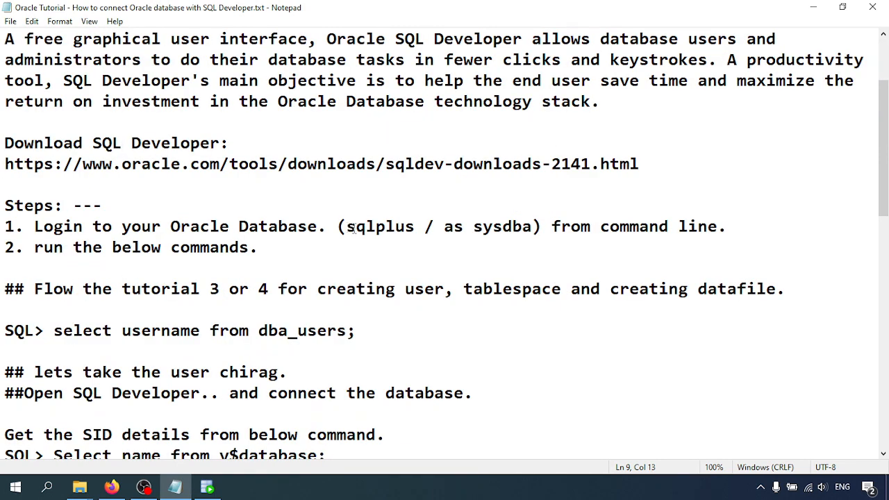
Copy 'sqlplus / as sysdba' from the notes and run it in a new Command Prompt.
drag(346, 228, 537, 227)
key(ctrl+c)
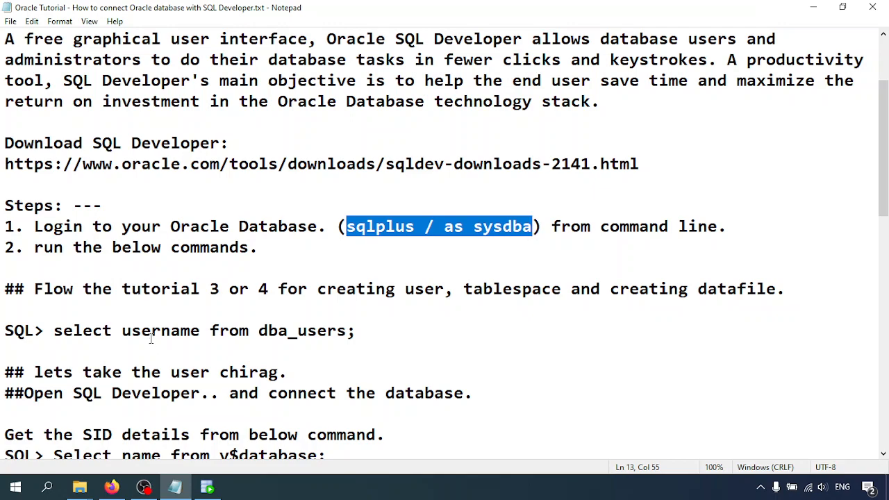
key(super+r)
key(Return)
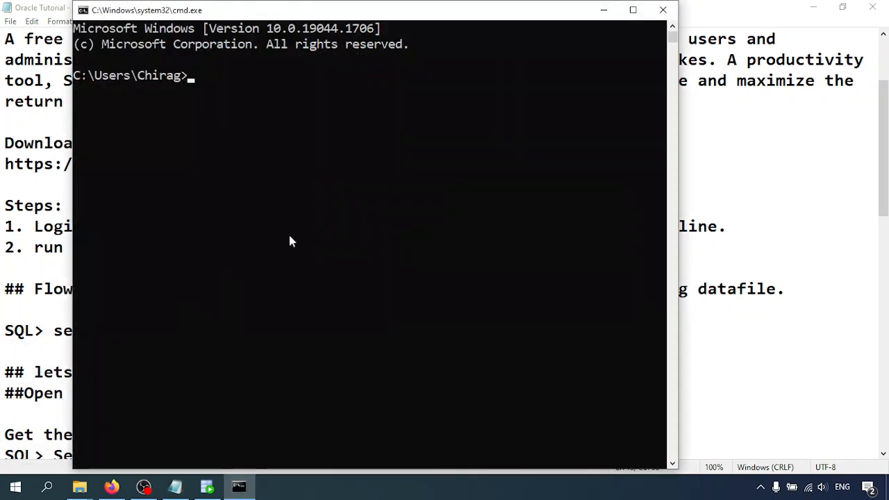
key(ctrl+v)
key(Return)
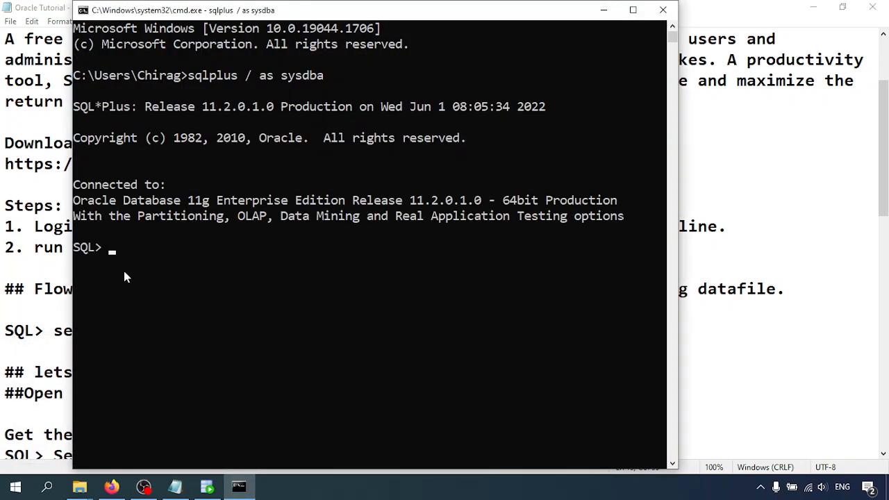
key(alt+Tab)
click(213, 215)
scroll(213, 214, down, 1)
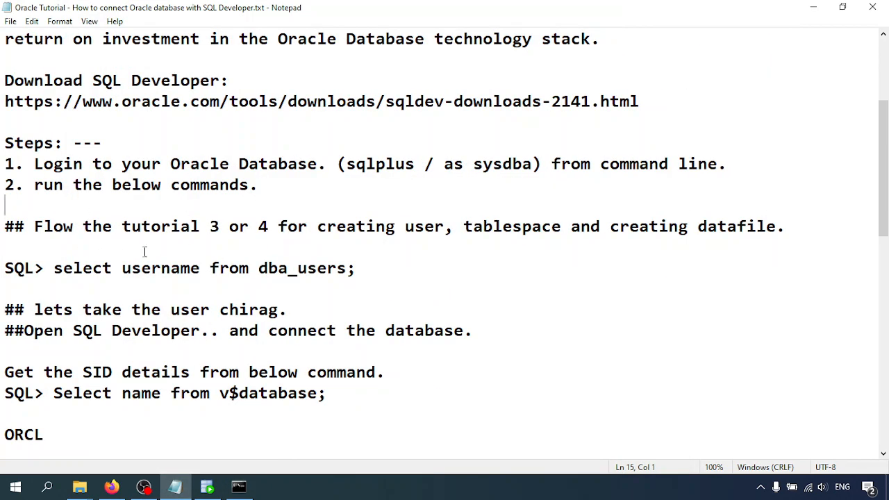
Highlight parts of the tutorial-flow note, such as 'creating datafile' and 'tutorial 3 or 4 for'.
click(141, 226)
drag(630, 226, 756, 226)
click(413, 247)
drag(669, 227, 728, 227)
click(494, 226)
drag(120, 227, 309, 226)
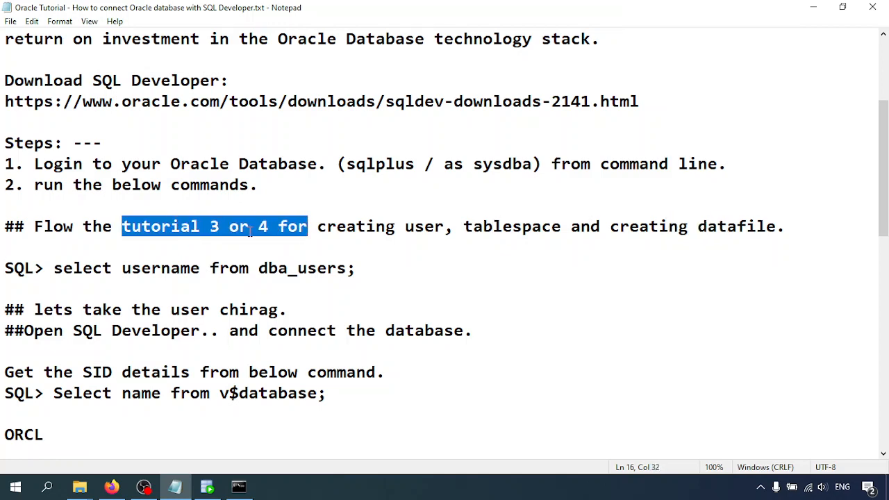
click(62, 268)
Copy 'select username from dba_users' and paste it at the SQL> prompt.
double_click(163, 268)
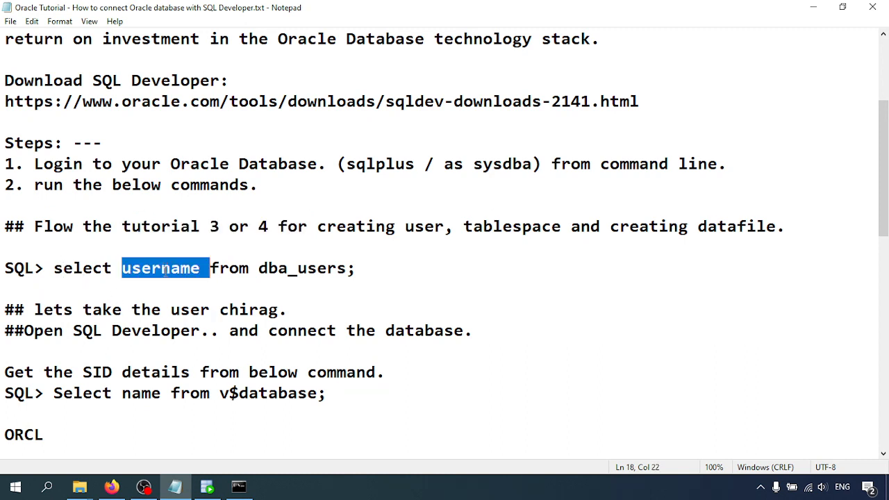
click(161, 268)
click(231, 268)
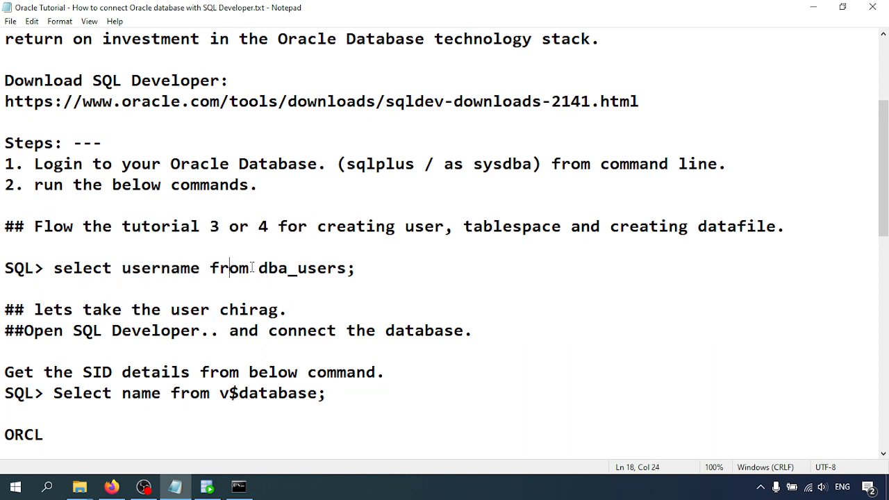
double_click(279, 268)
drag(52, 270, 351, 271)
key(ctrl+c)
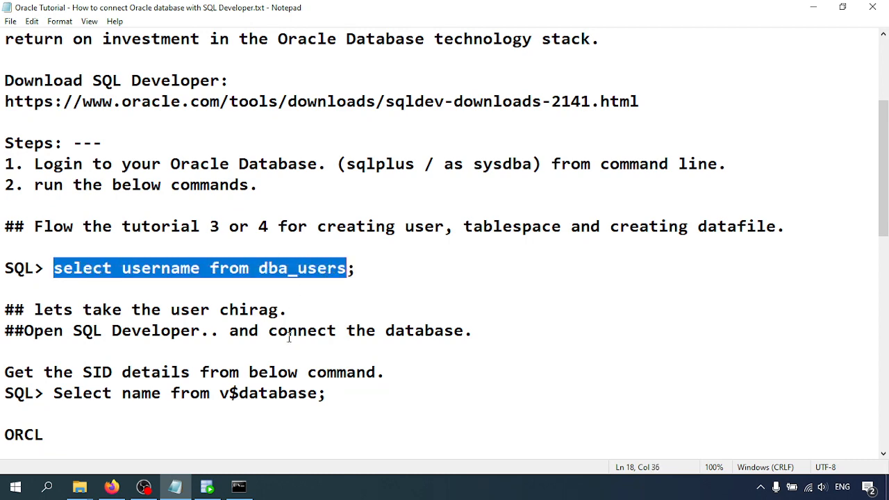
click(239, 486)
right_click(231, 305)
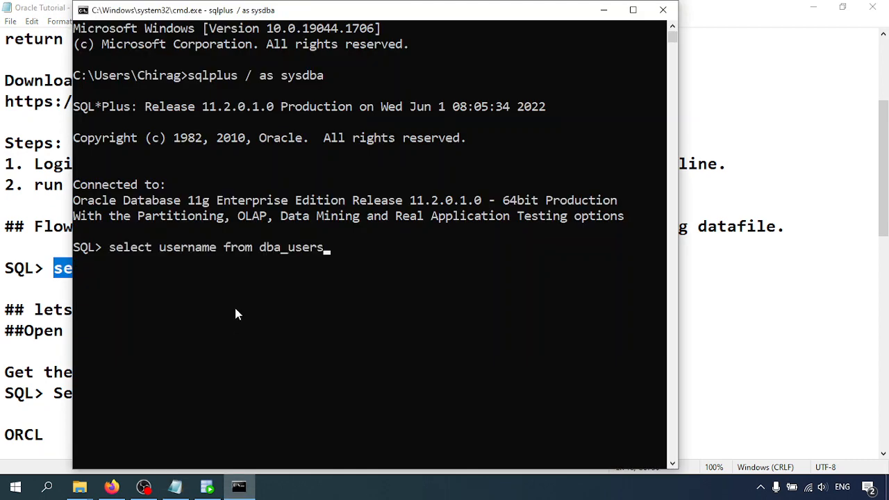
Run the dba_users query in SQL*Plus and confirm user CHIRAG appears among the listed users.
text(;)
key(Return)
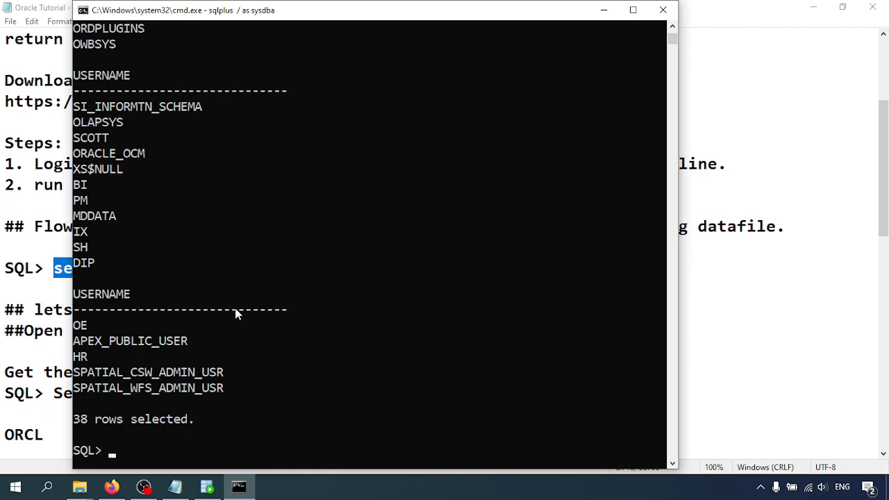
scroll(236, 309, up, 12)
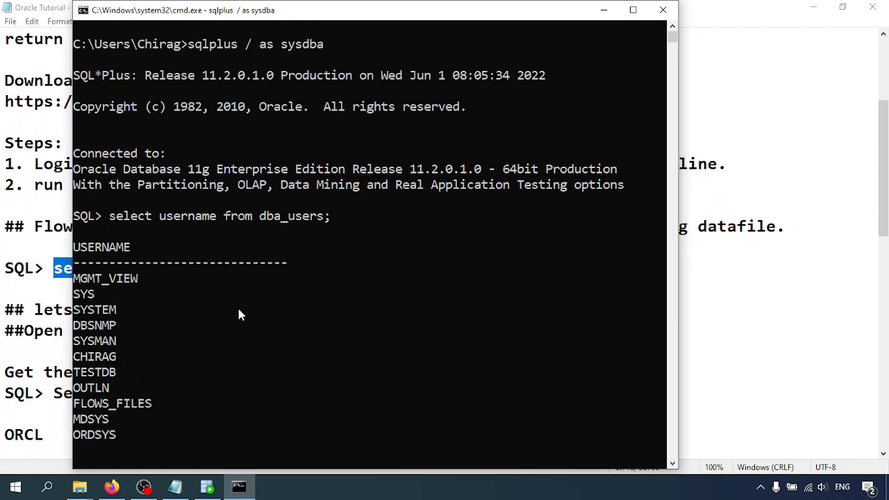
scroll(238, 316, down, 1)
click(876, 271)
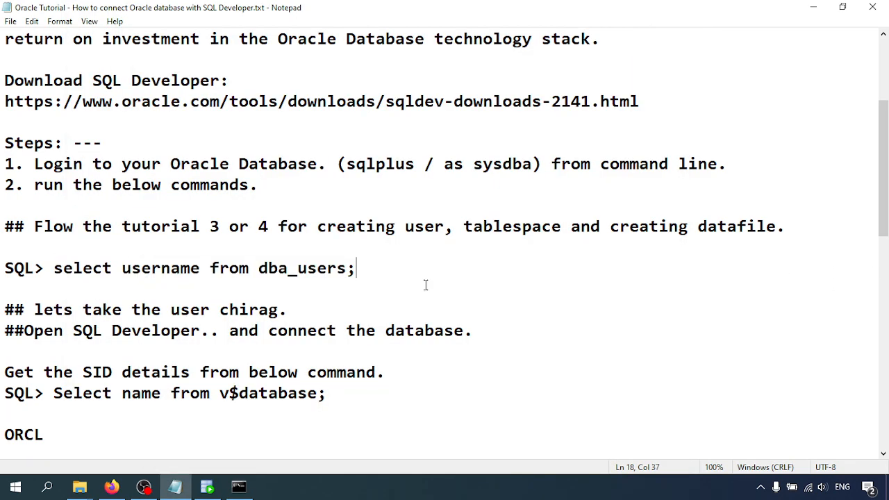
drag(43, 310, 258, 313)
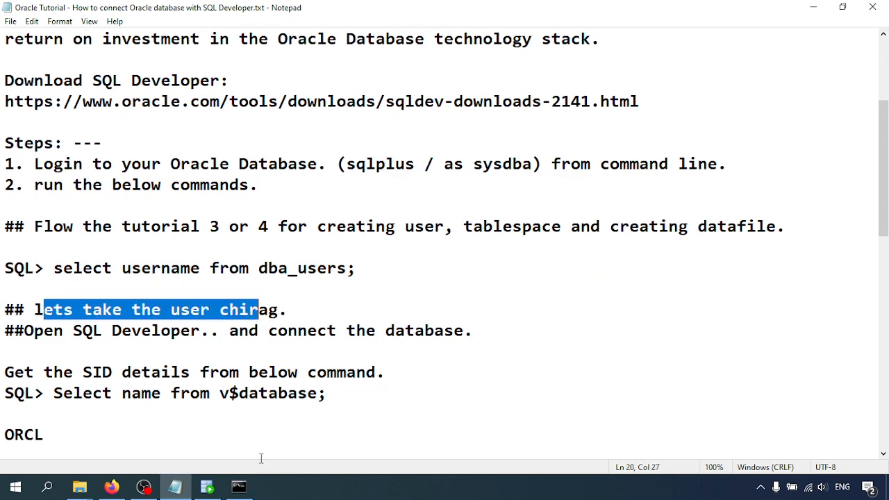
click(238, 486)
drag(75, 309, 122, 310)
click(35, 310)
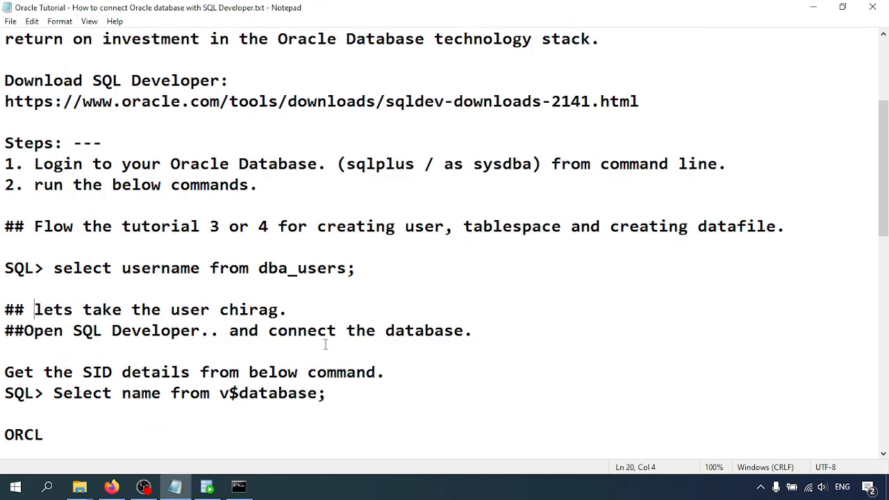
scroll(208, 289, down, 2)
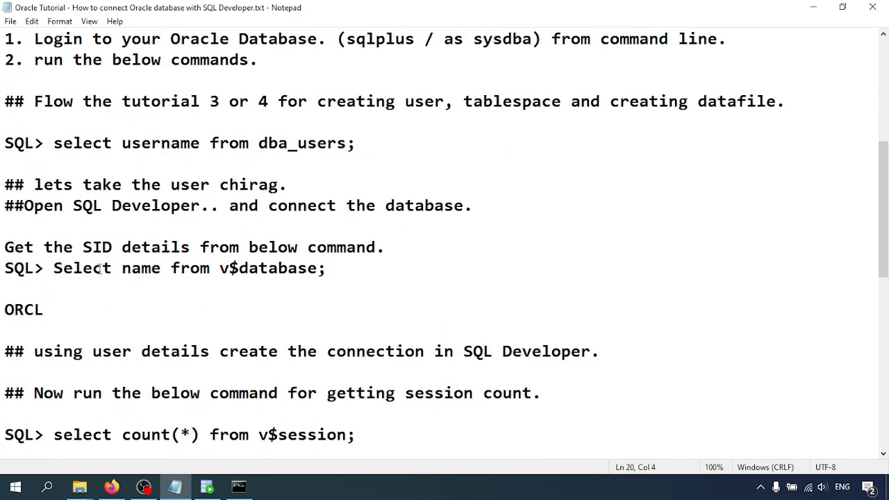
click(207, 486)
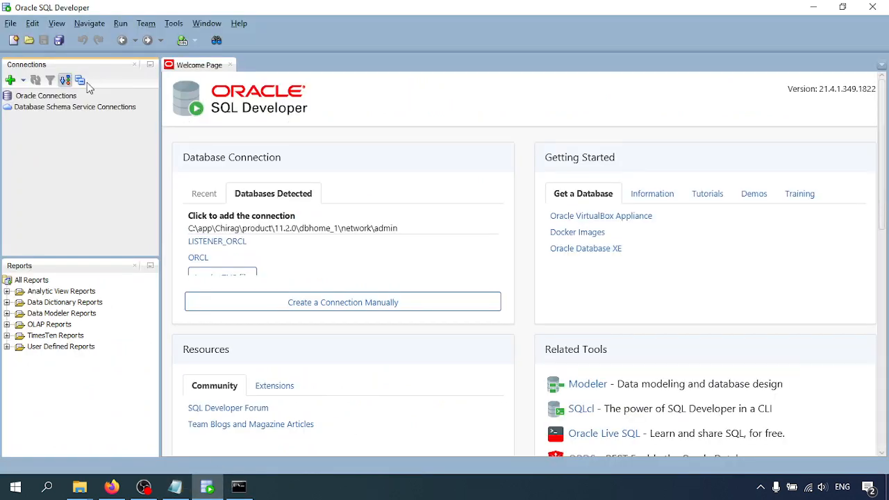
Create a connection named localOracle for user chirag on localhost, changing the SID from xe to orcl.
click(11, 82)
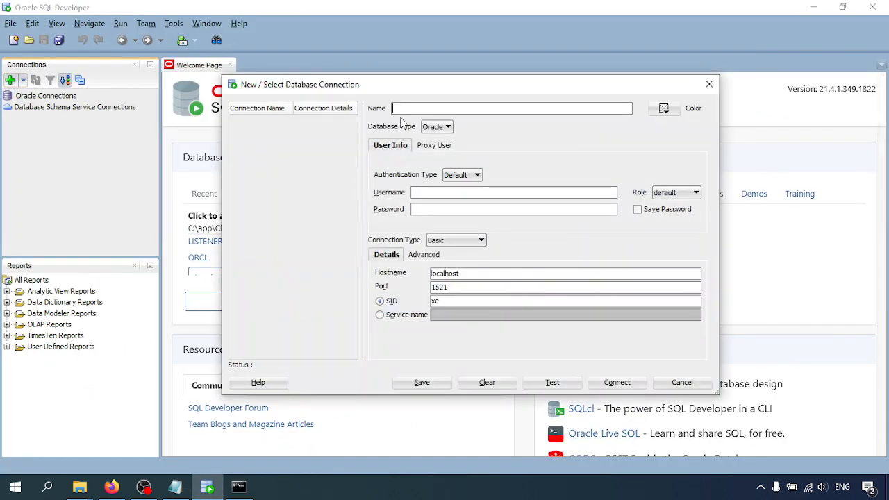
text(loca)
text(chirag)
key(Tab)
key(Tab)
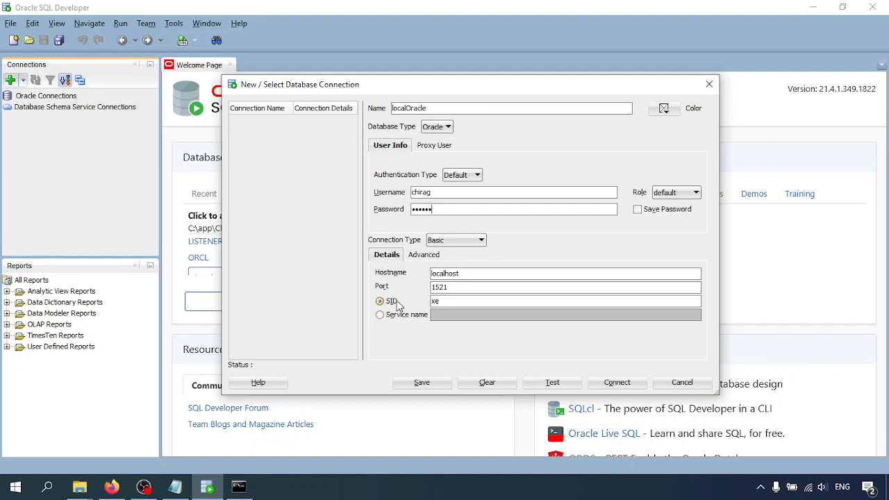
drag(477, 274, 394, 275)
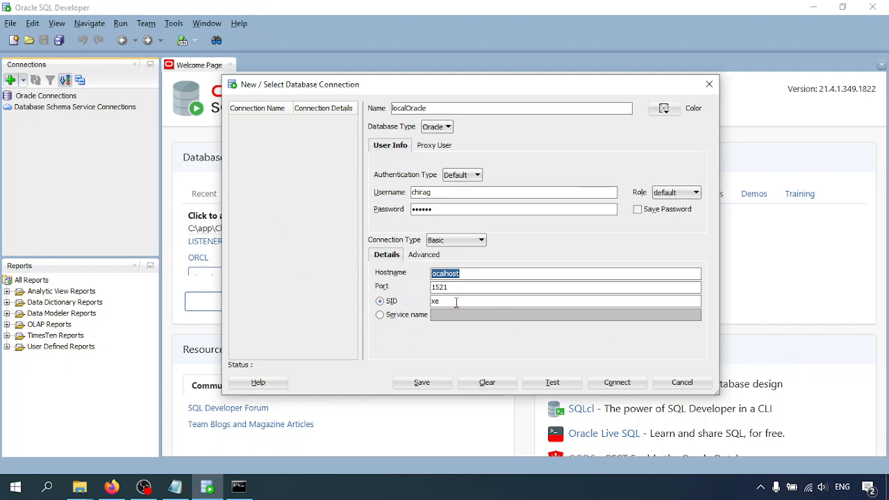
drag(462, 301, 400, 300)
text(orcl)
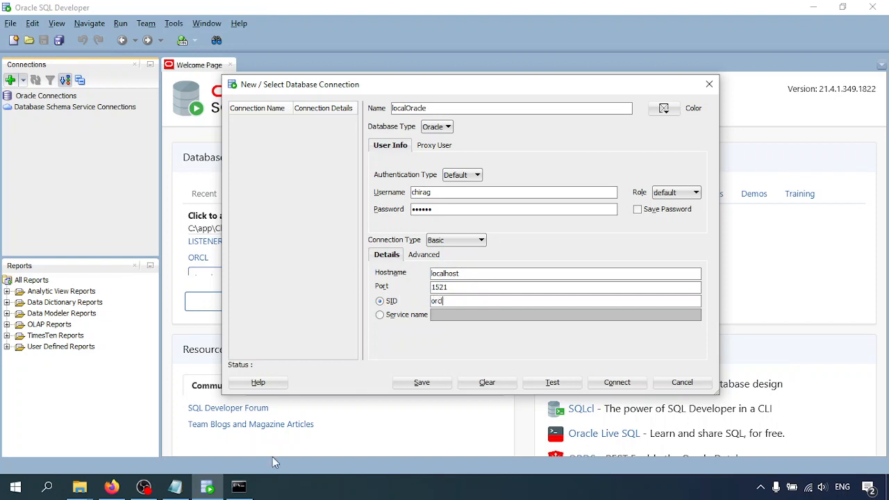
click(175, 487)
Locate the 'Select name from v$database' query in the notes.
scroll(82, 321, down, 2)
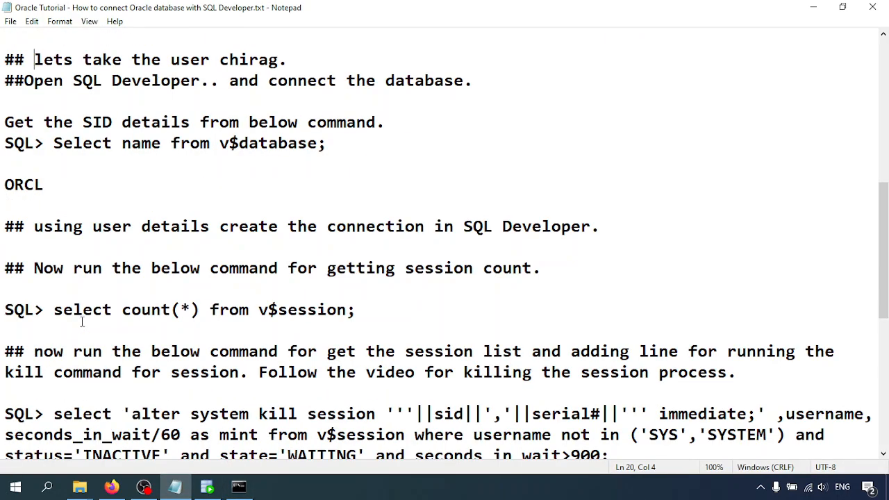
drag(53, 310, 269, 310)
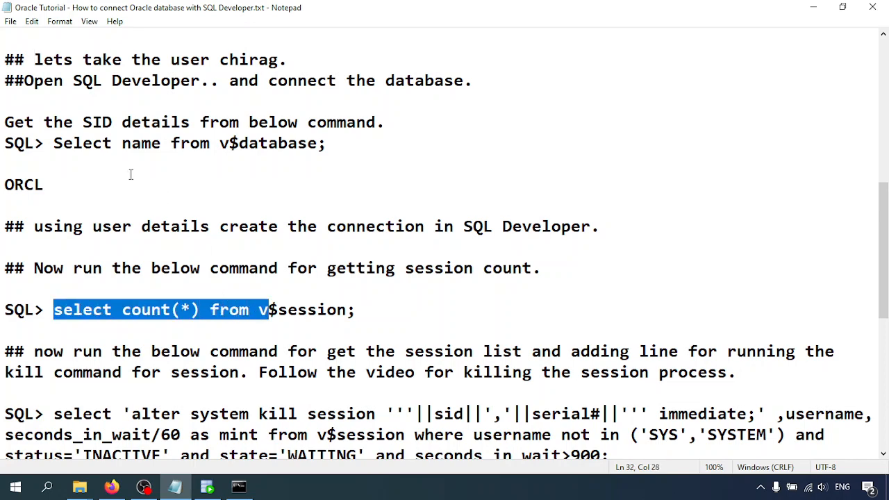
drag(54, 143, 318, 143)
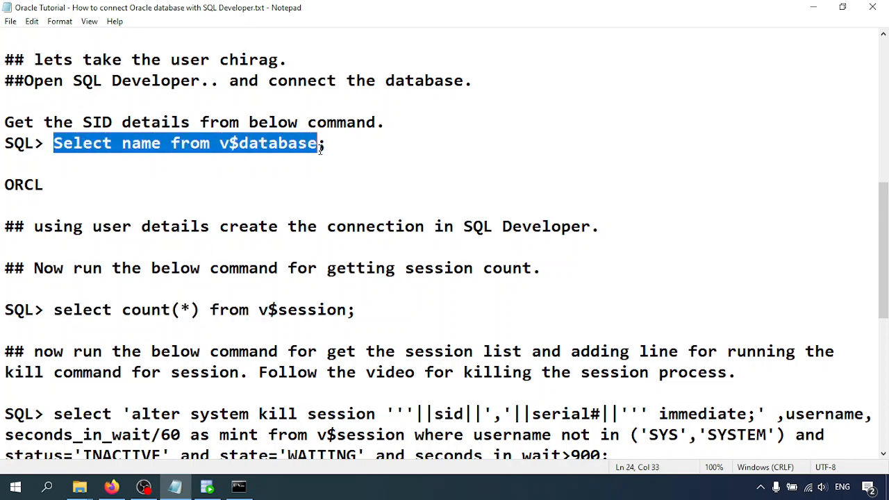
click(239, 486)
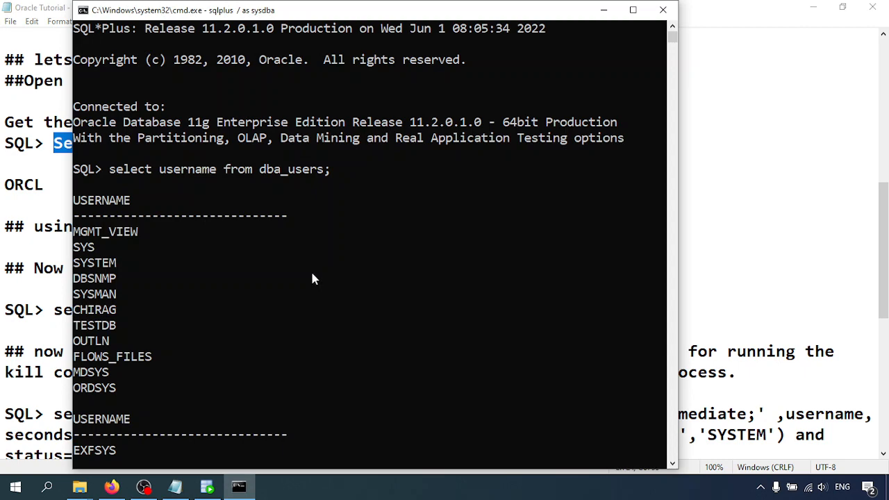
scroll(310, 270, down, 15)
click(56, 202)
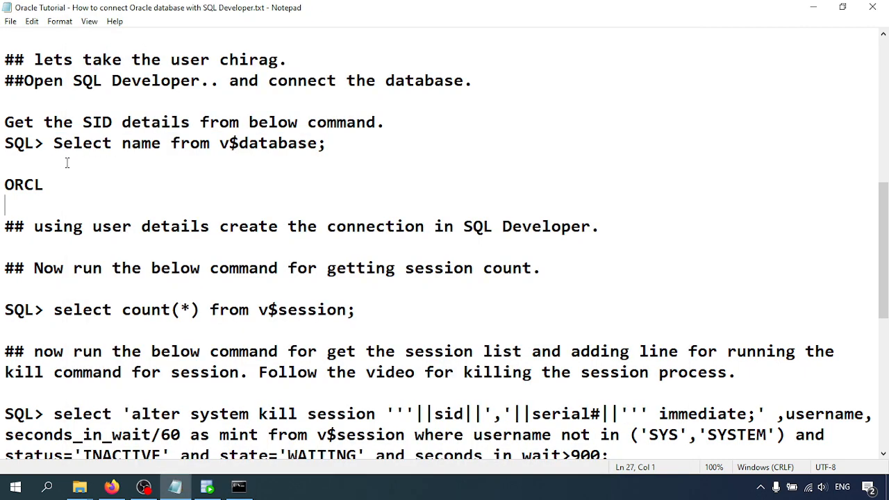
Run 'Select name from v$database' in SQL*Plus and confirm the database name is ORCL.
drag(54, 143, 318, 143)
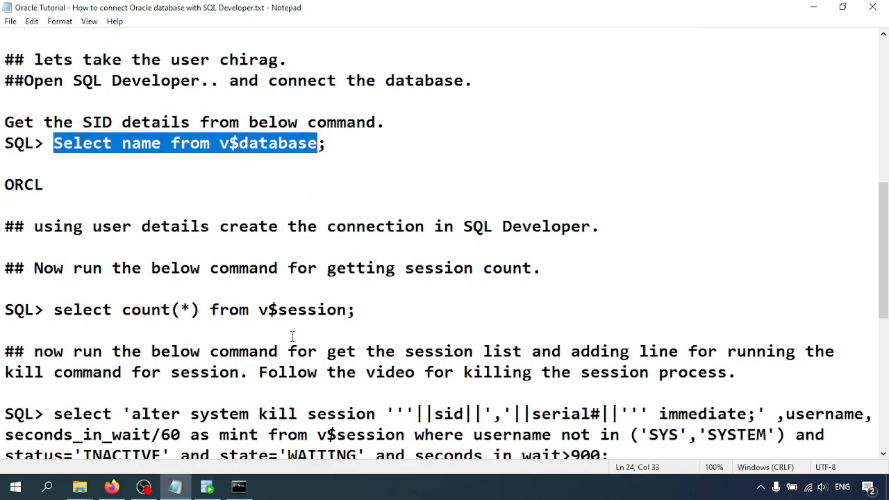
key(ctrl+c)
click(239, 486)
right_click(271, 305)
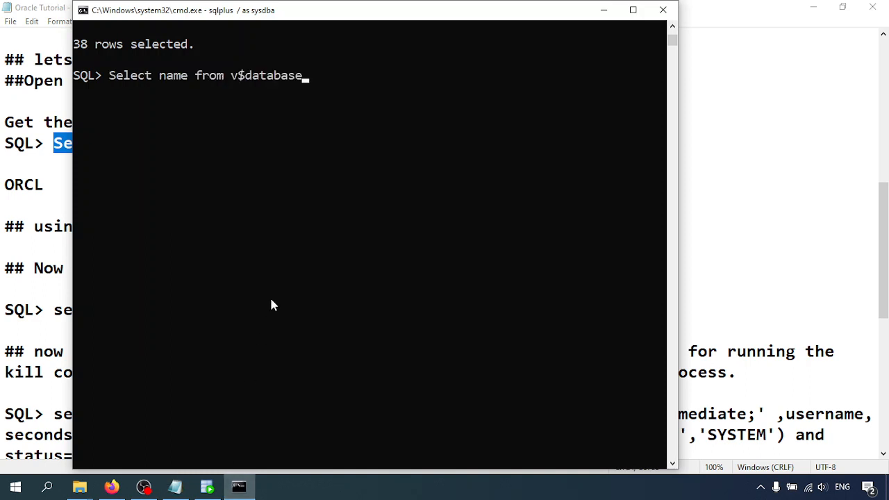
text(;)
key(Return)
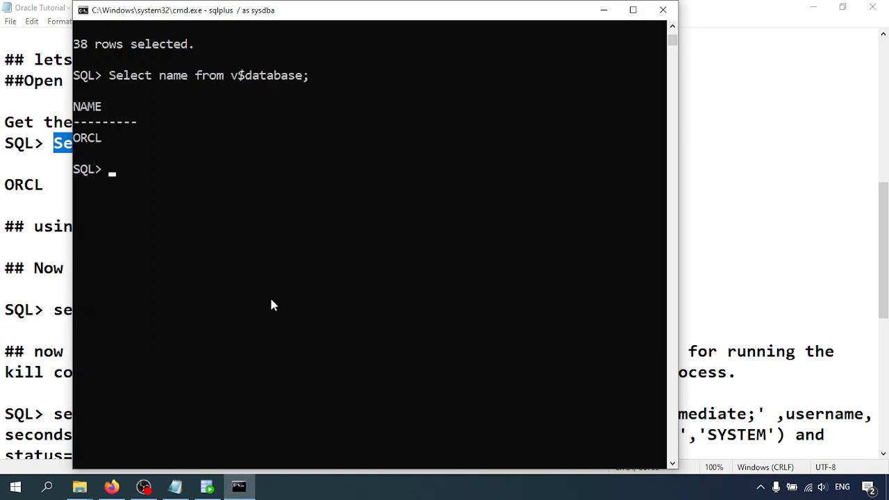
drag(74, 133, 104, 142)
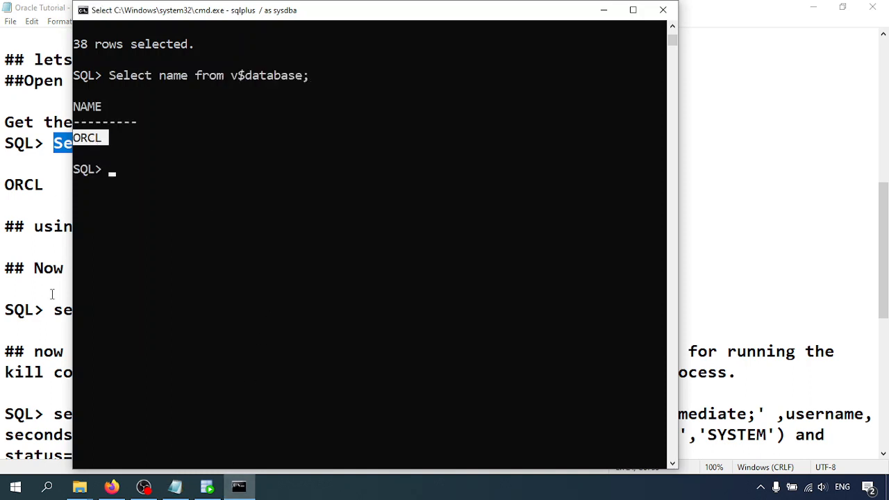
click(18, 270)
click(207, 486)
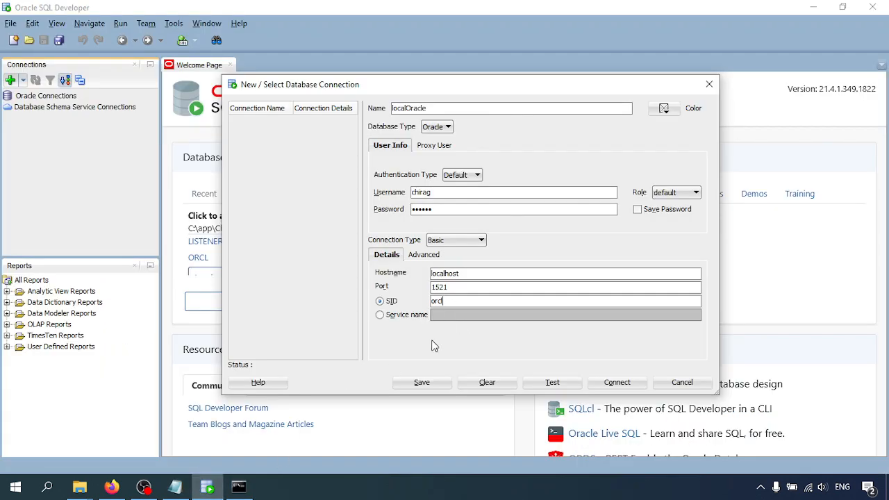
Test the localOracle connection successfully, then connect to open its worksheet.
click(553, 384)
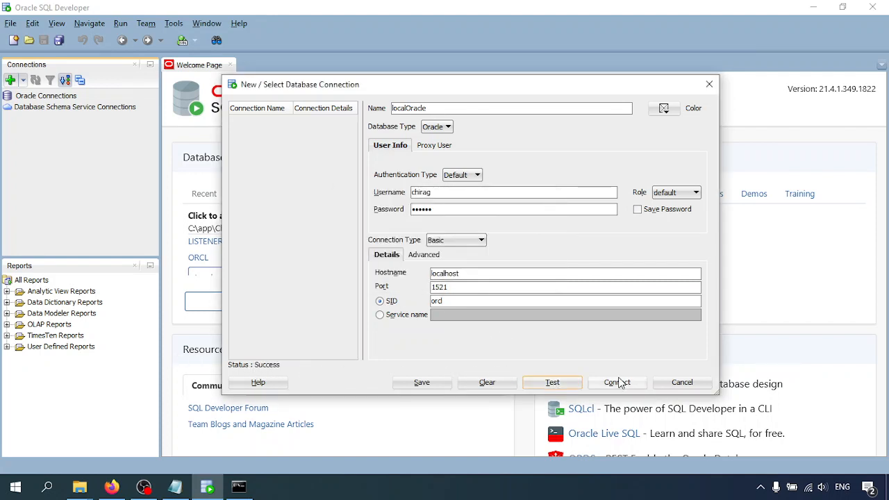
click(617, 383)
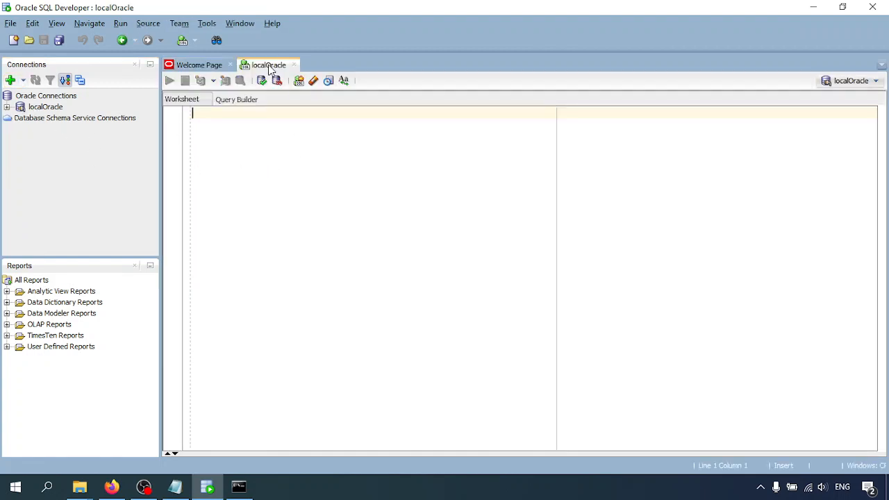
click(175, 486)
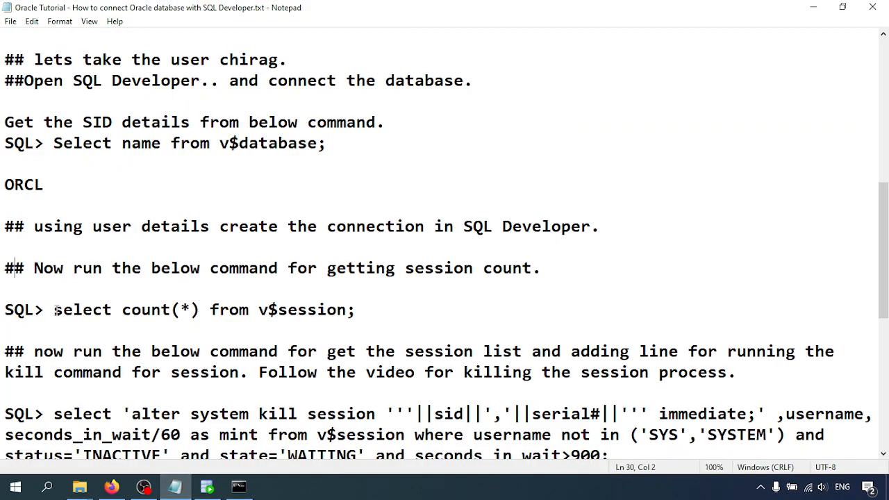
Paste 'select count(*) from v$session' into the worksheet and run it, returning 31.
drag(54, 309, 348, 311)
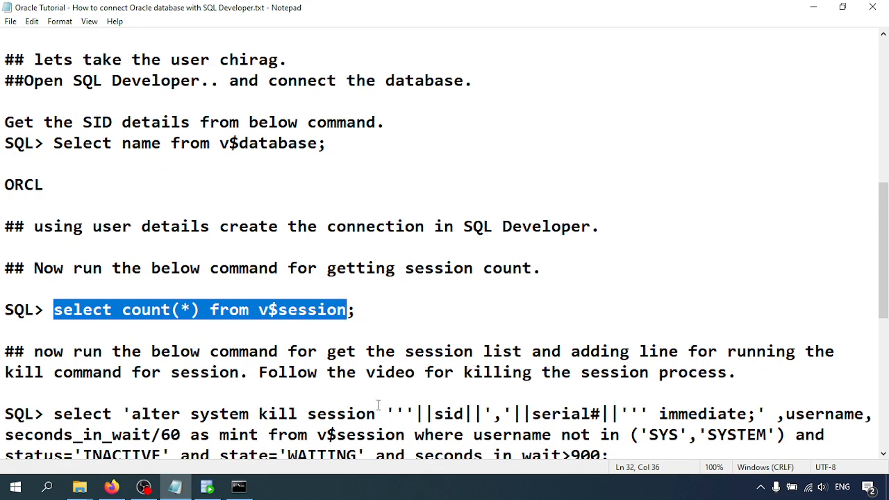
click(207, 486)
right_click(358, 183)
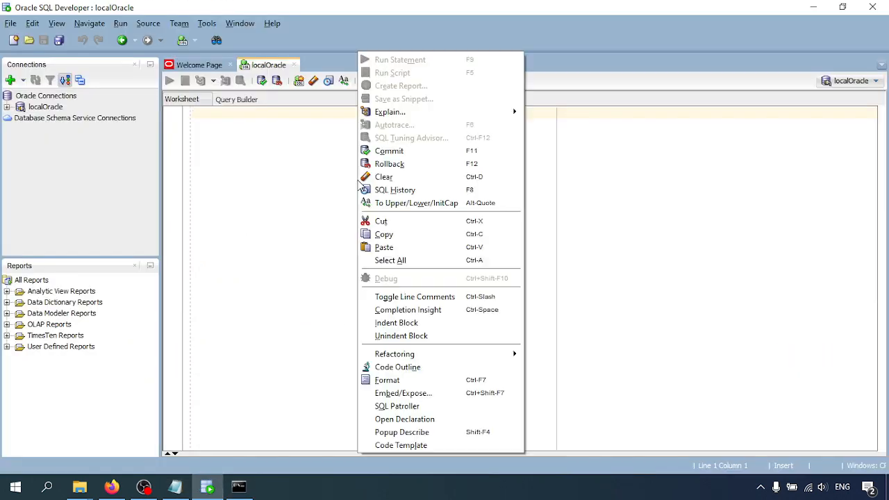
click(389, 247)
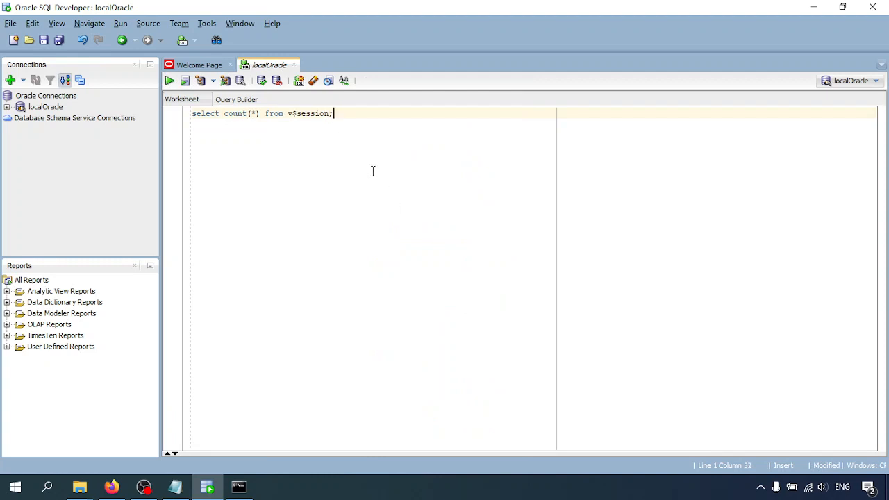
click(169, 80)
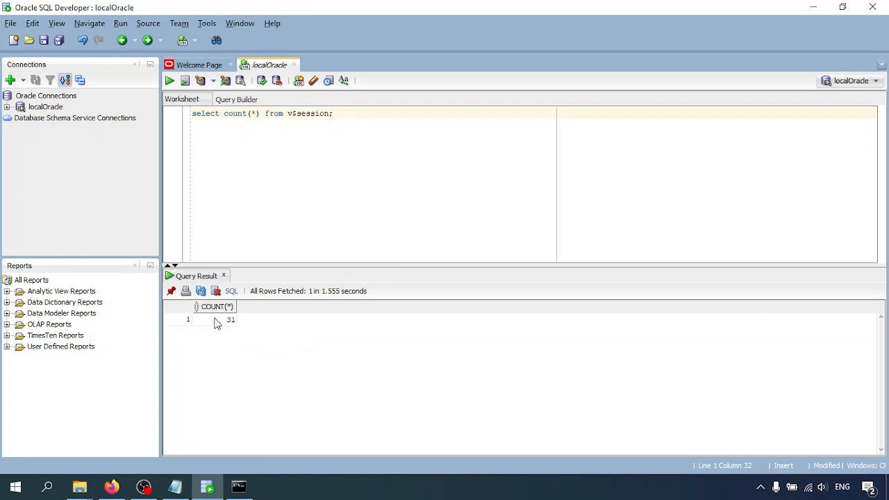
click(215, 321)
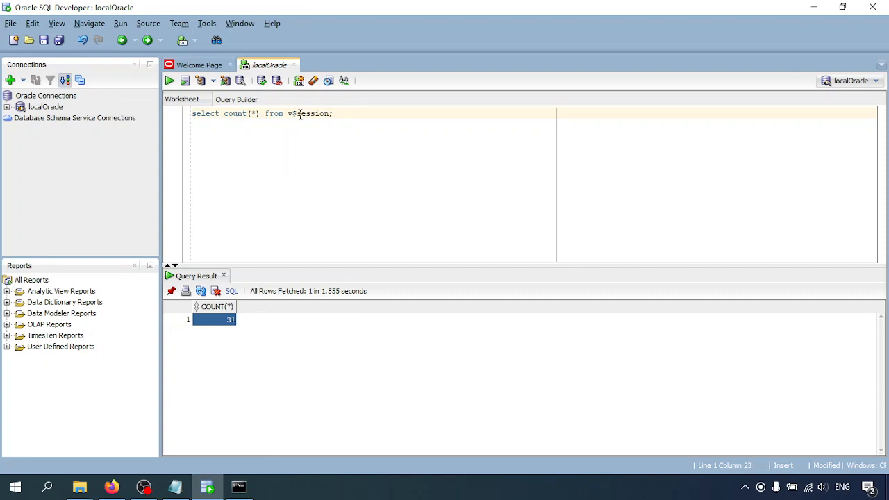
Change the query to count v$datafile and rerun it, returning 7.
drag(297, 114, 331, 113)
text(datafil)
click(170, 81)
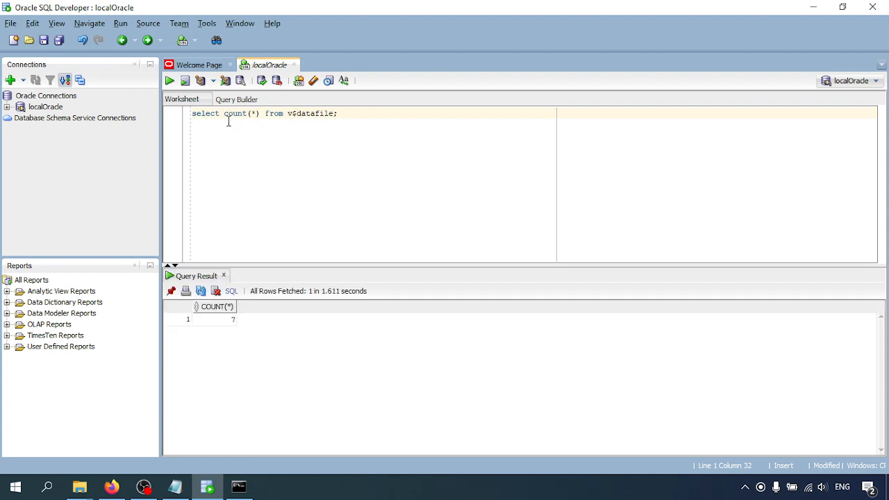
Replace count(*) with * and run 'select * from v$datafile' to show all datafile columns.
drag(225, 116, 261, 117)
key(Delete)
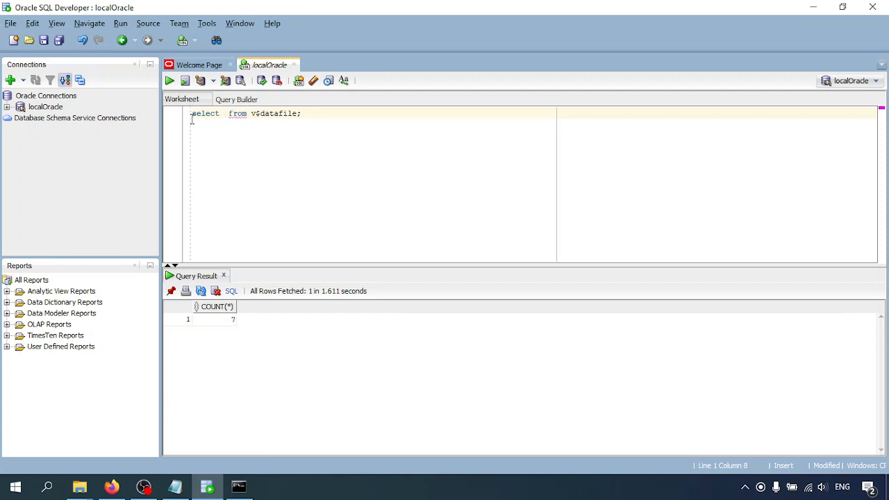
text(*)
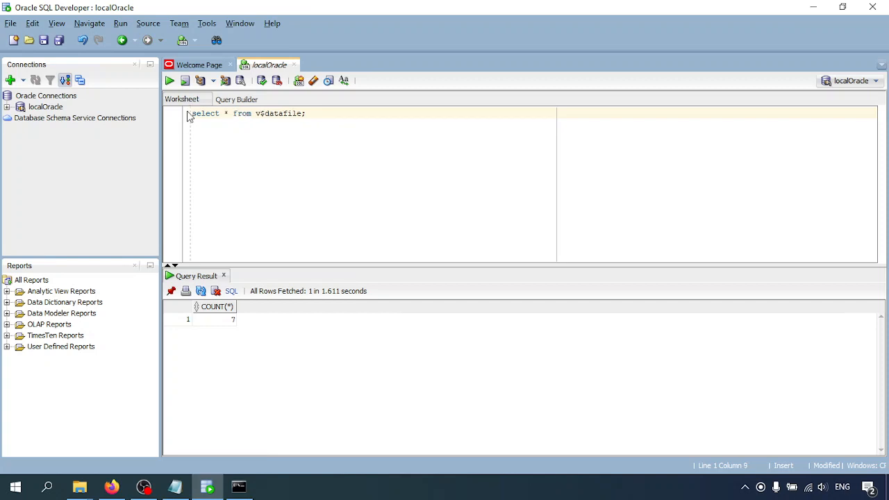
click(170, 80)
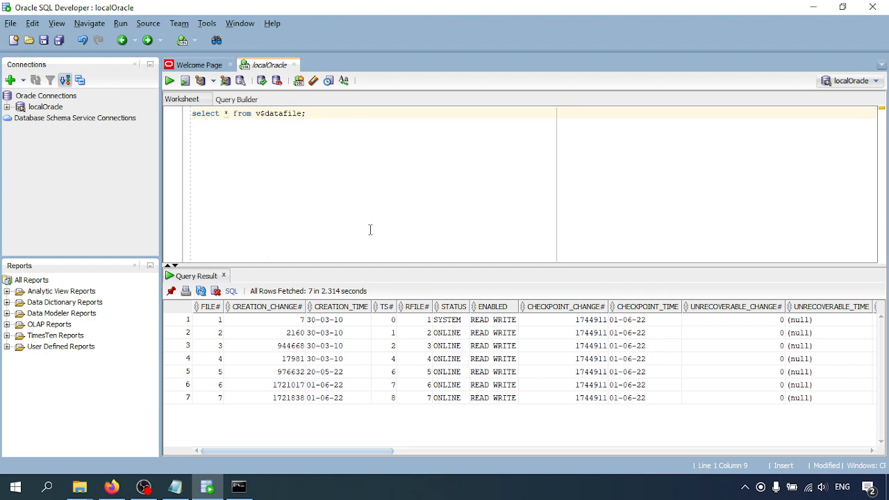
Change the select list to name and run 'select name from v$datafile;'.
drag(346, 454, 119, 444)
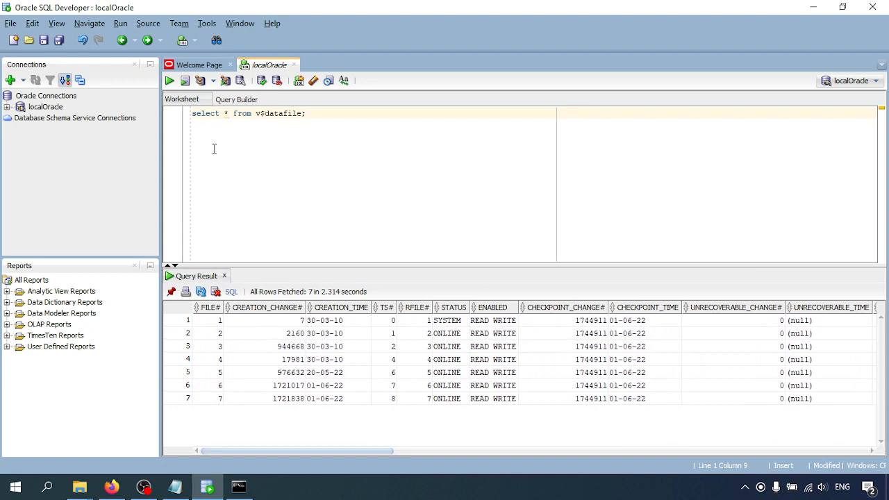
key(BackSpace)
text(name)
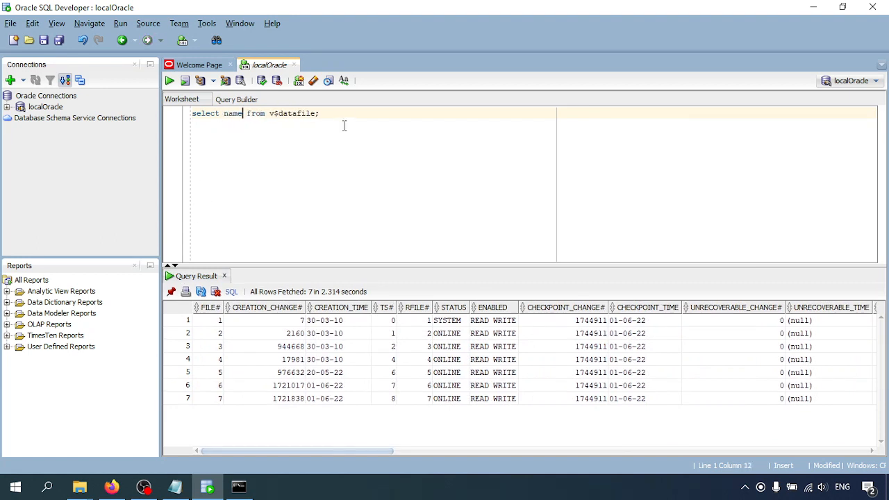
drag(343, 125, 180, 113)
click(170, 80)
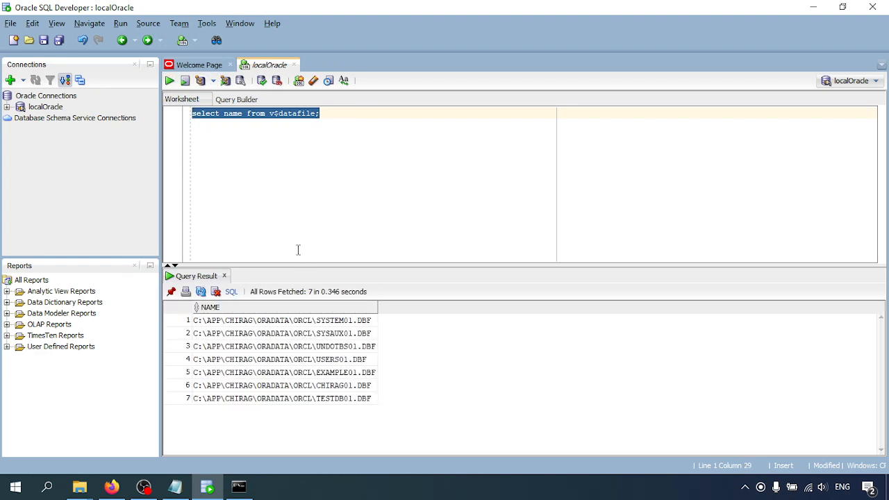
Highlight the seven data file names in the results and the query line.
click(231, 157)
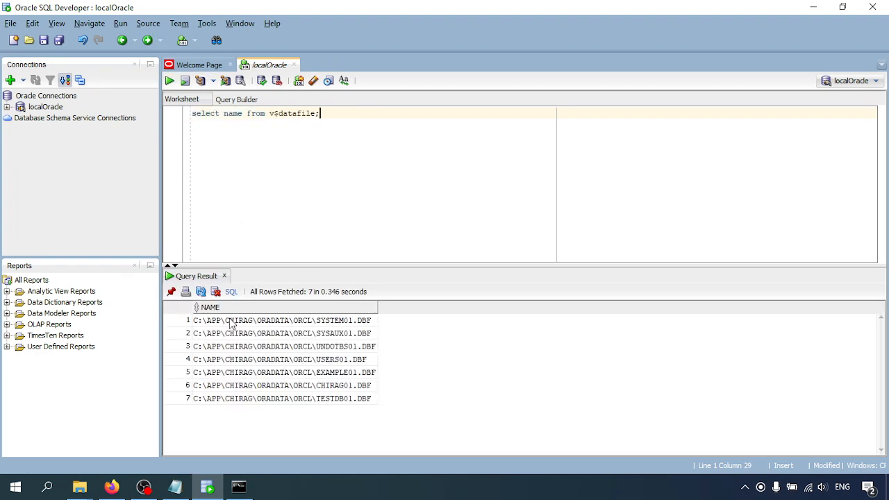
drag(232, 324, 254, 417)
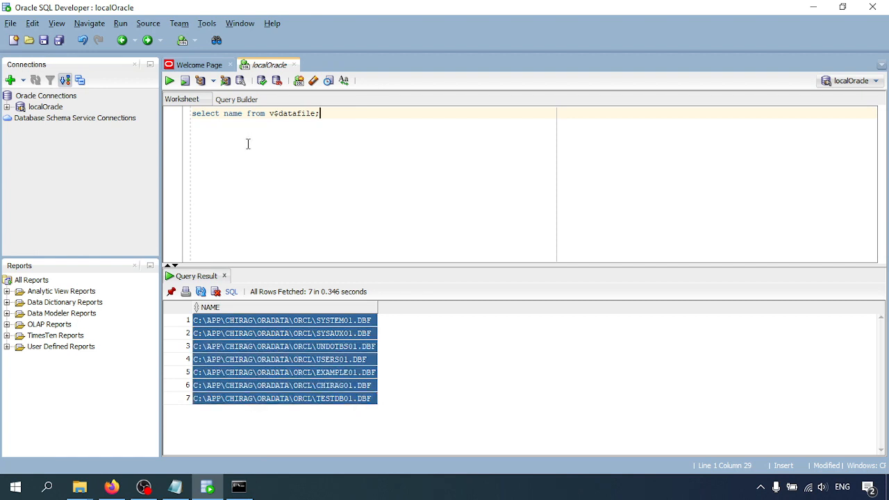
drag(341, 114, 192, 110)
click(374, 200)
Return to the top of the Notepad notes and highlight 'SQL Developer' and the graphical interface phrase.
click(175, 486)
scroll(268, 289, up, 5)
scroll(268, 289, up, 2)
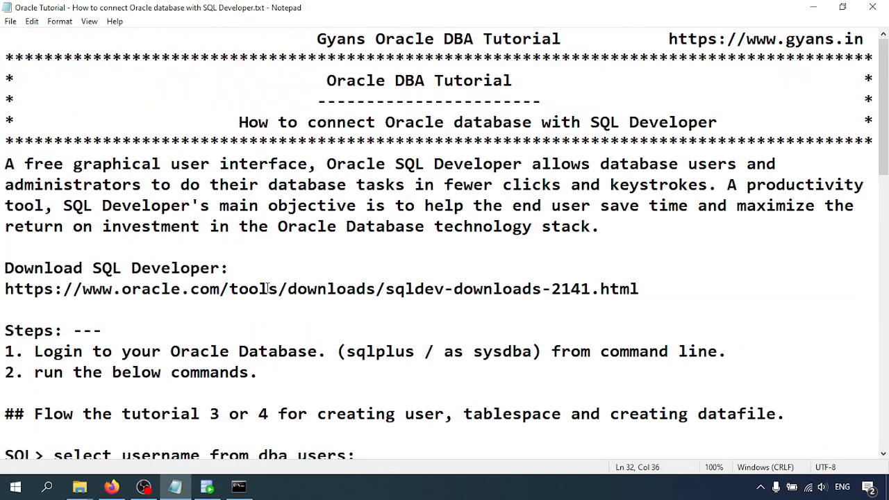
click(385, 104)
drag(589, 121, 710, 122)
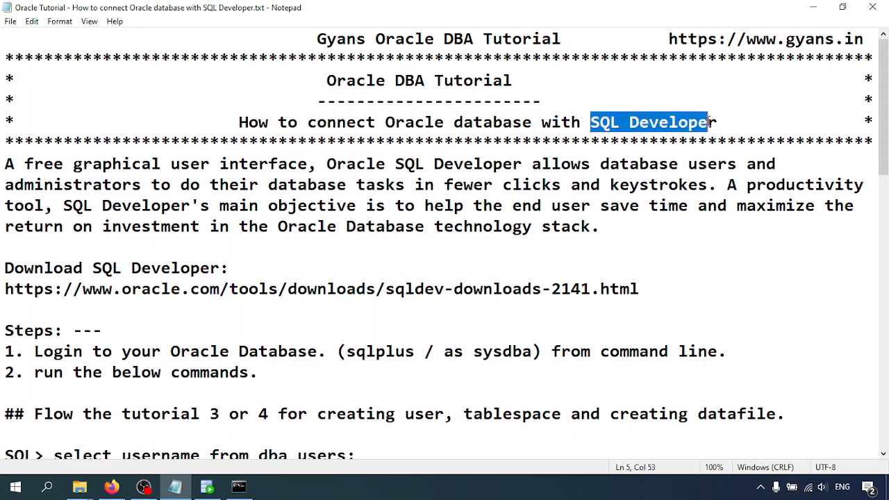
click(86, 182)
drag(55, 164, 187, 173)
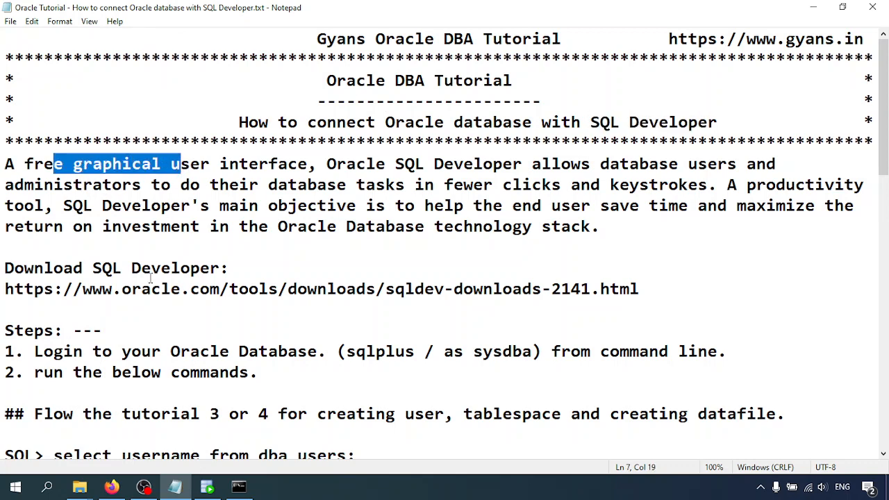
Highlight the download link and the login step instruction in the notes.
drag(73, 289, 660, 282)
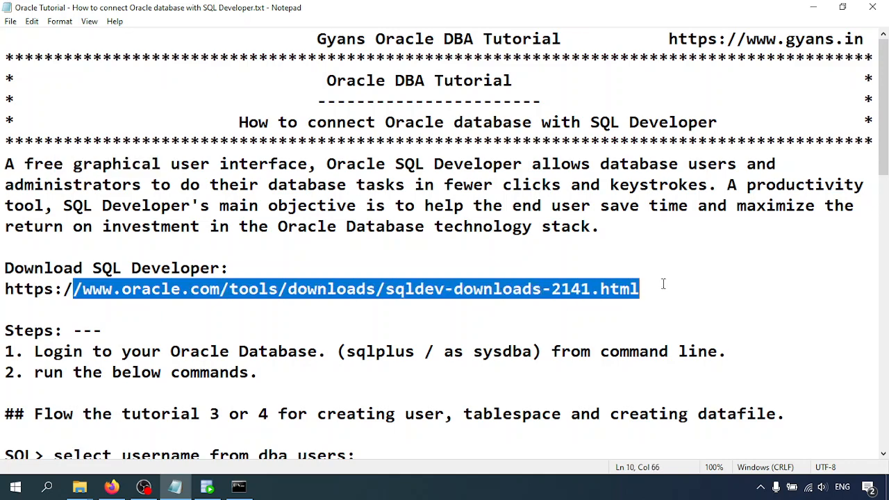
scroll(239, 288, down, 1)
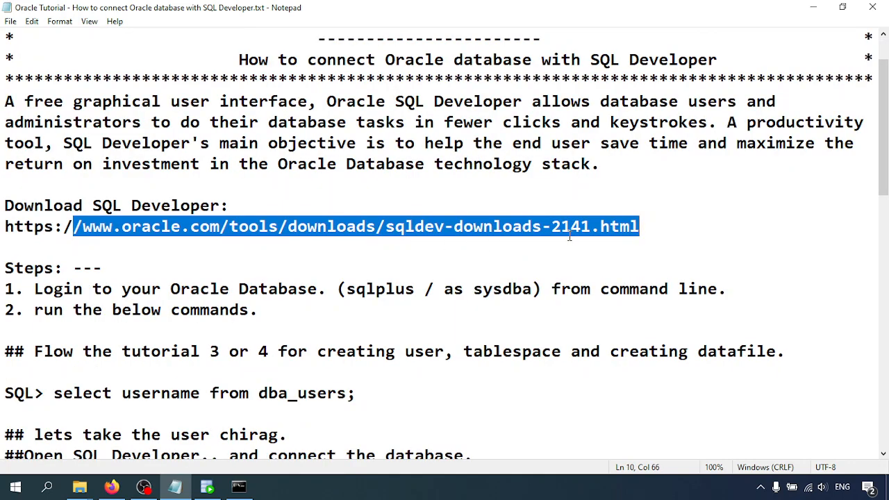
click(180, 297)
drag(34, 289, 425, 290)
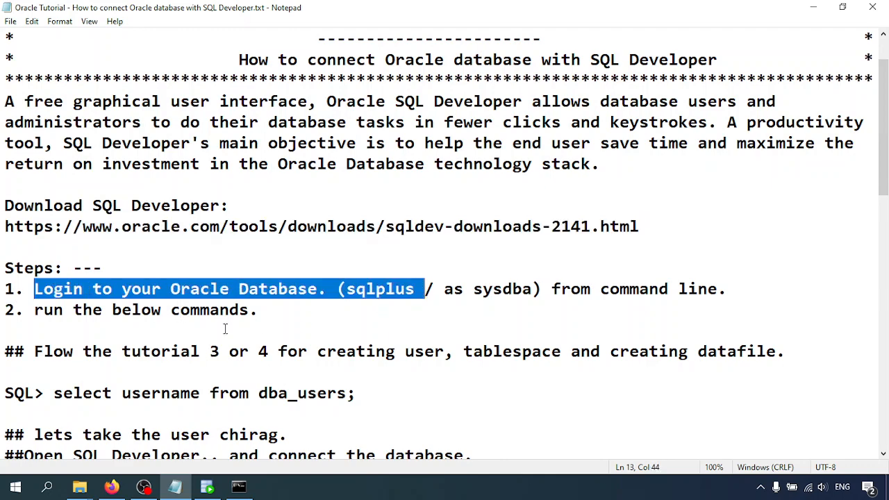
scroll(225, 329, down, 3)
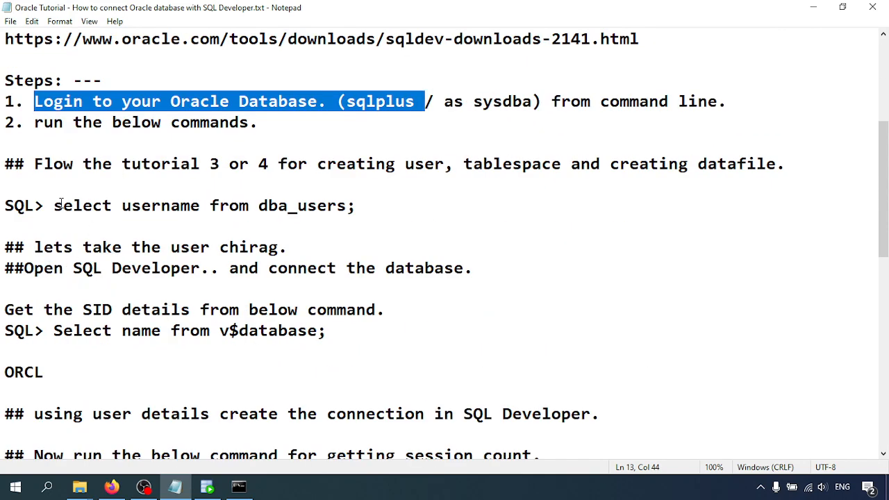
Highlight the dba_users, v$database name and v$session count queries in the notes.
drag(62, 206, 387, 203)
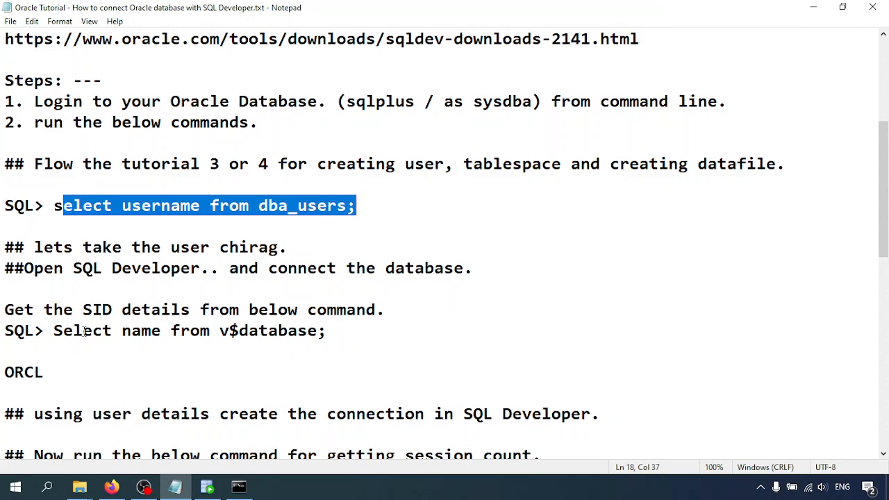
drag(82, 331, 307, 330)
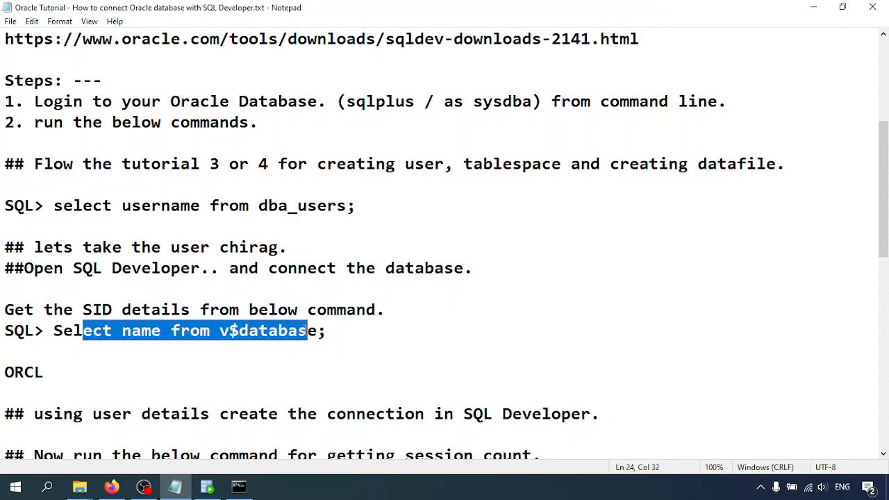
scroll(304, 331, down, 2)
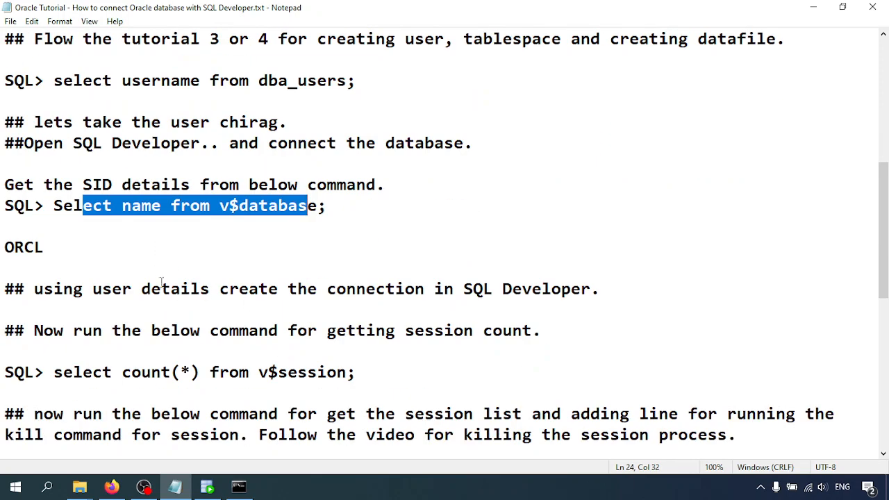
scroll(161, 282, down, 2)
drag(142, 247, 338, 252)
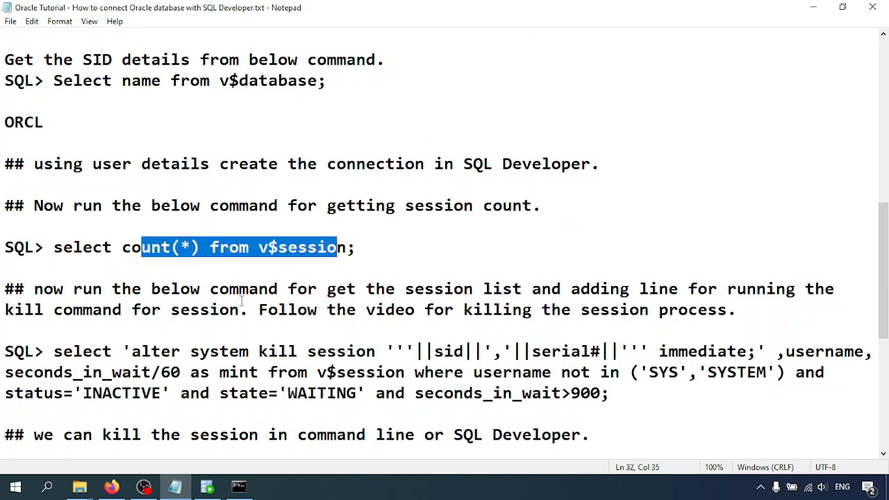
scroll(242, 301, up, 5)
click(347, 306)
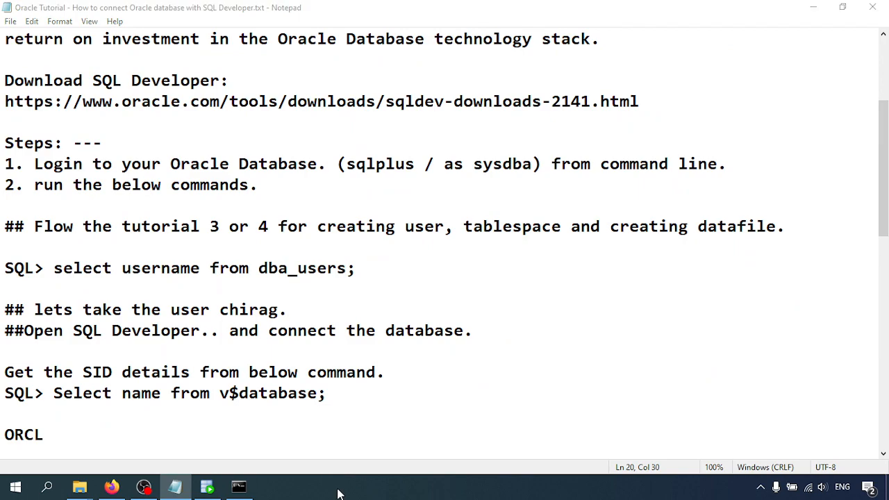